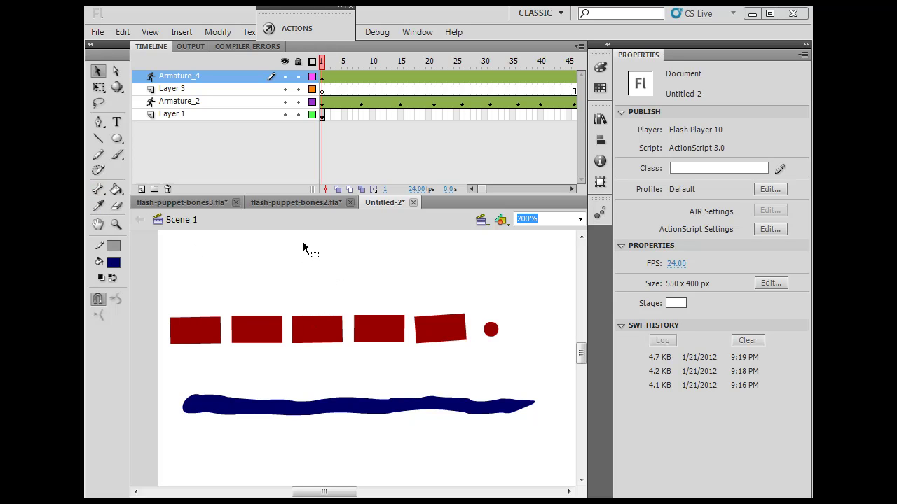
- In flash-puppet-bones2.fla, swing the blue alien's arms downward and pull its head left
{"action": "left_click", "coordinate": [283, 202]}
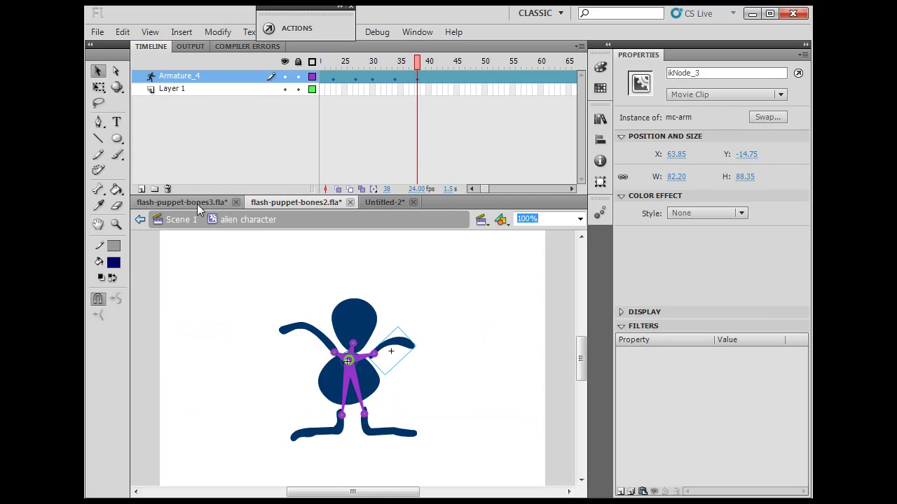
{"action": "mouse_move", "coordinate": [414, 348]}
{"action": "left_mouse_down"}
{"action": "mouse_move", "coordinate": [423, 380]}
{"action": "mouse_move", "coordinate": [409, 400]}
{"action": "mouse_move", "coordinate": [430, 388]}
{"action": "mouse_move", "coordinate": [427, 338]}
{"action": "mouse_move", "coordinate": [430, 348]}
{"action": "left_mouse_up"}
{"action": "left_click_drag", "start_coordinate": [354, 315], "coordinate": [317, 352]}
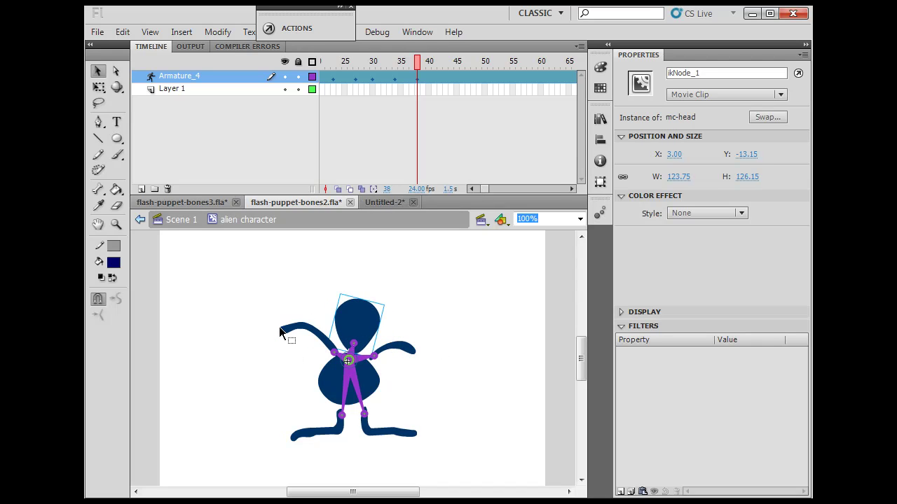
{"action": "mouse_move", "coordinate": [280, 328]}
{"action": "left_mouse_down"}
{"action": "mouse_move", "coordinate": [281, 371]}
{"action": "mouse_move", "coordinate": [257, 372]}
{"action": "mouse_move", "coordinate": [263, 336]}
{"action": "left_mouse_up"}
- Reposition both of the alien's legs by their feet, then return to Untitled-2
{"action": "left_click_drag", "start_coordinate": [292, 433], "coordinate": [308, 418]}
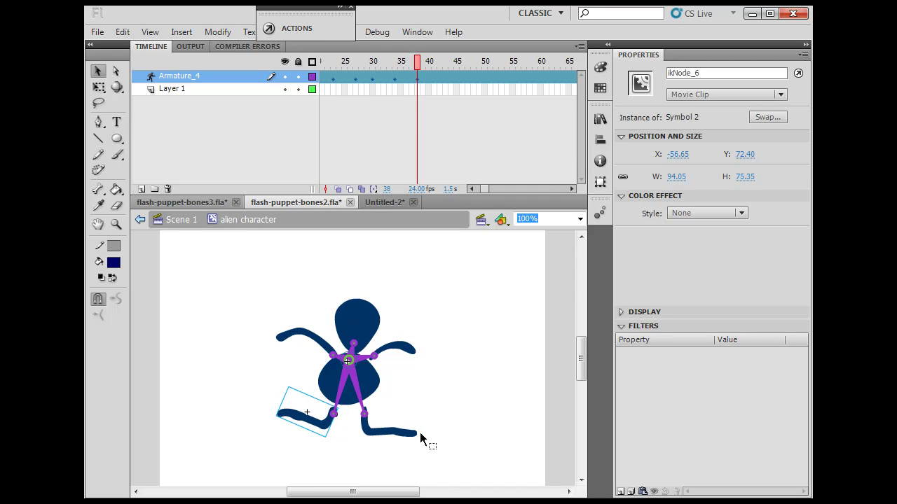
{"action": "left_click_drag", "start_coordinate": [416, 437], "coordinate": [403, 487]}
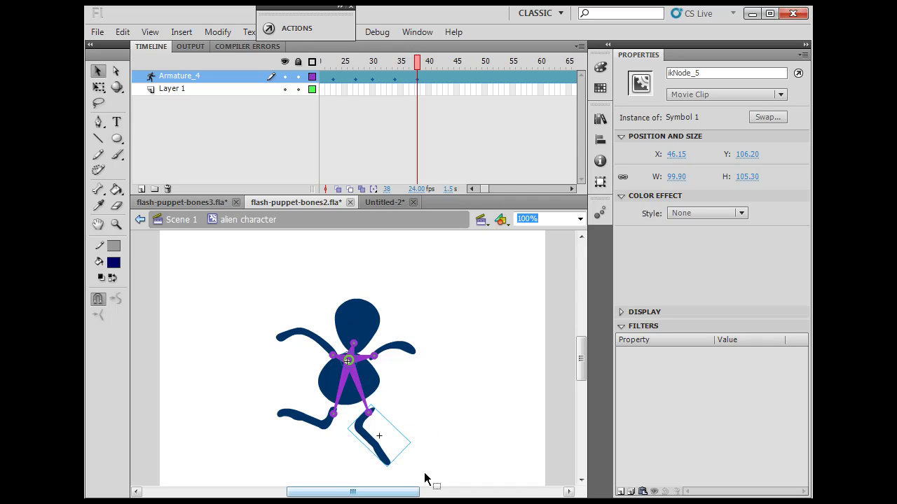
{"action": "left_click", "coordinate": [384, 203]}
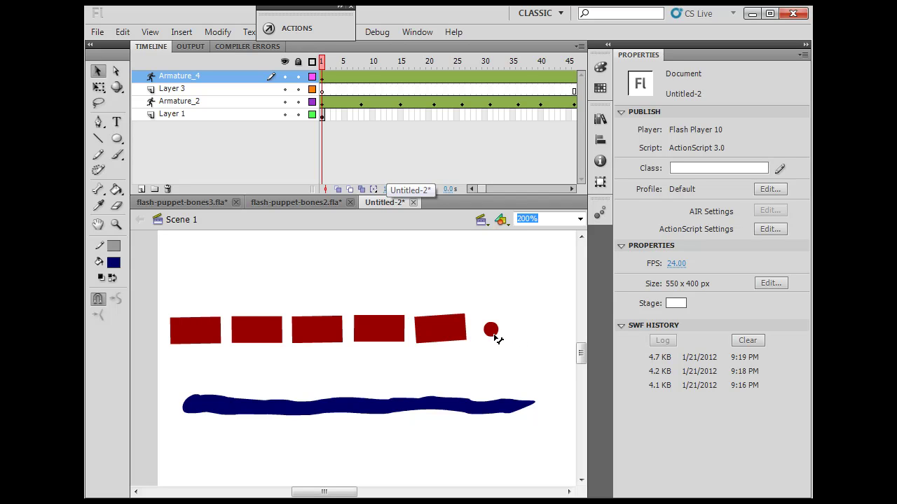
- Swing the red rectangle chain upward by its end and bend the blue stroke's bone chain
{"action": "left_click_drag", "start_coordinate": [495, 340], "coordinate": [535, 265]}
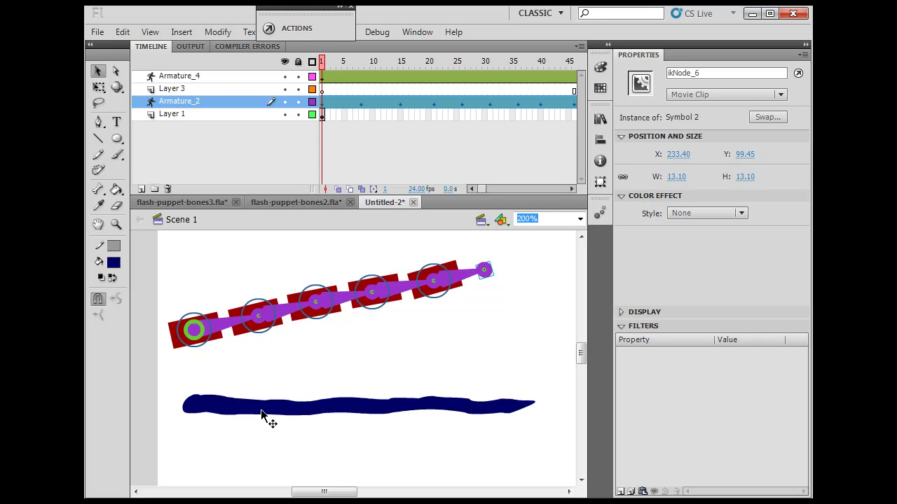
{"action": "left_click", "coordinate": [527, 407]}
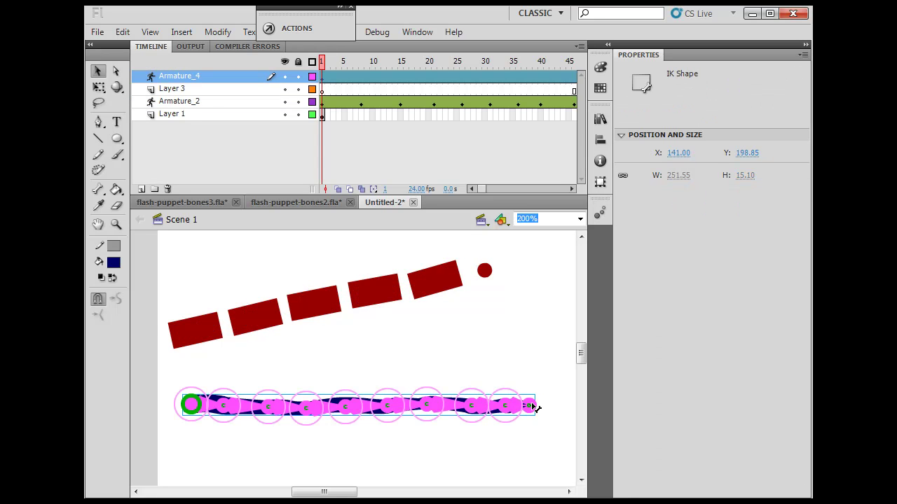
{"action": "left_click_drag", "start_coordinate": [534, 411], "coordinate": [581, 404]}
- Reselect the blue stroke and a red rectangle, then switch to flash-puppet-bones3.fla
{"action": "left_click", "coordinate": [453, 448]}
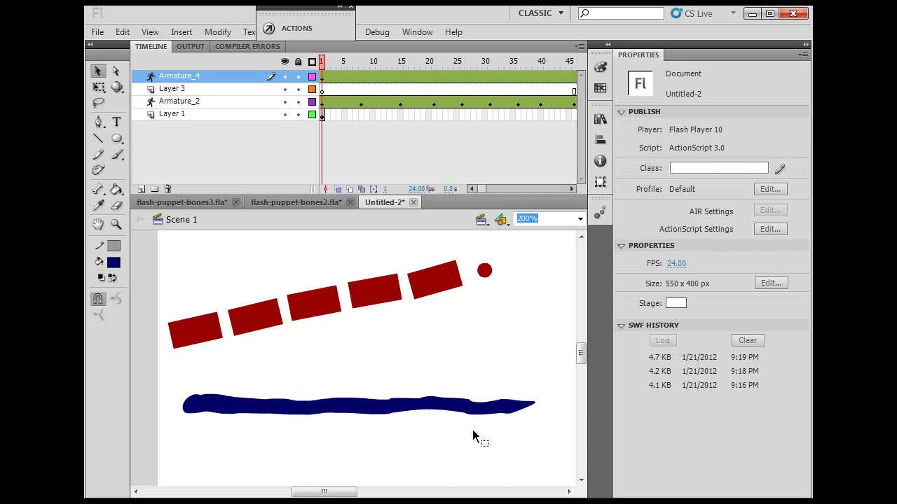
{"action": "left_click", "coordinate": [471, 418]}
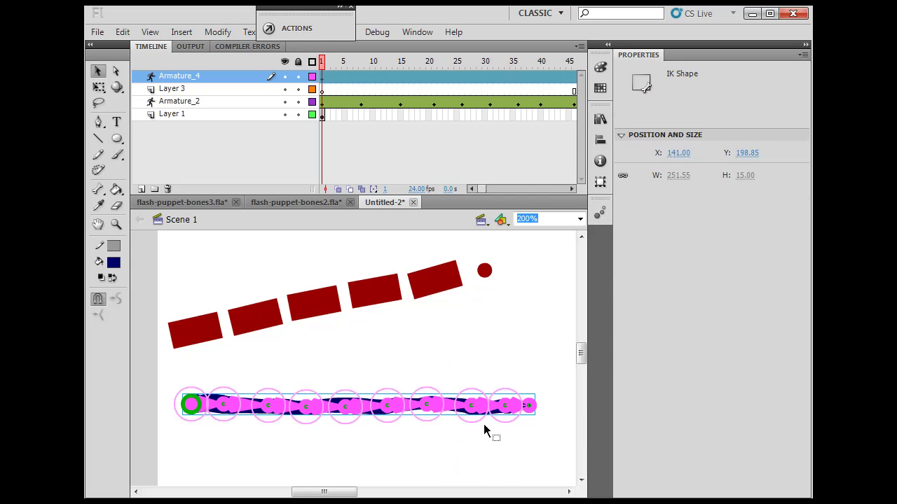
{"action": "left_click", "coordinate": [374, 295]}
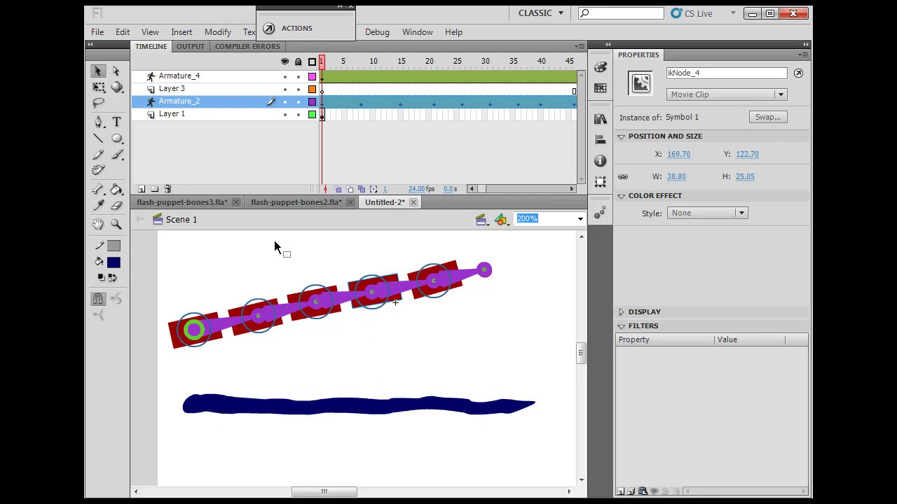
{"action": "left_click", "coordinate": [184, 203]}
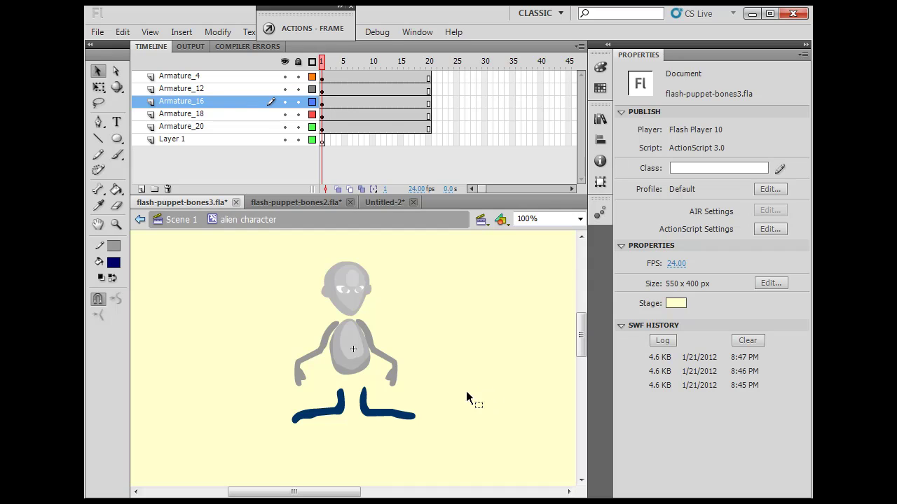
- Move and rotate the grey alien's right arm to hang from the shoulder at X 28.65, Y -39.65
{"action": "left_click", "coordinate": [392, 384]}
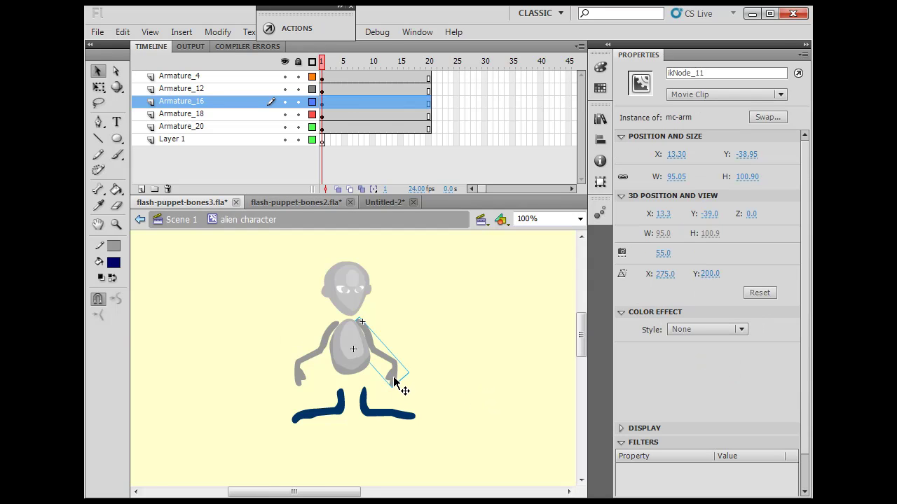
{"action": "left_click_drag", "start_coordinate": [400, 384], "coordinate": [414, 367]}
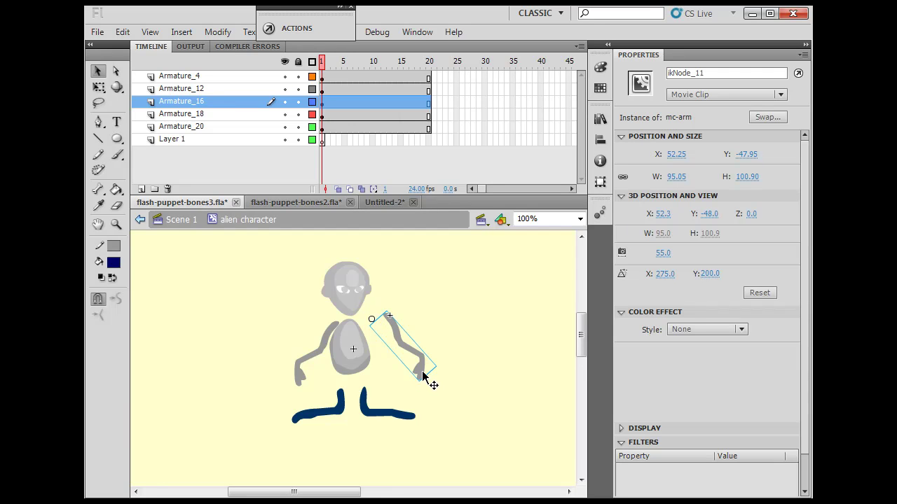
{"action": "left_click_drag", "start_coordinate": [421, 373], "coordinate": [405, 384]}
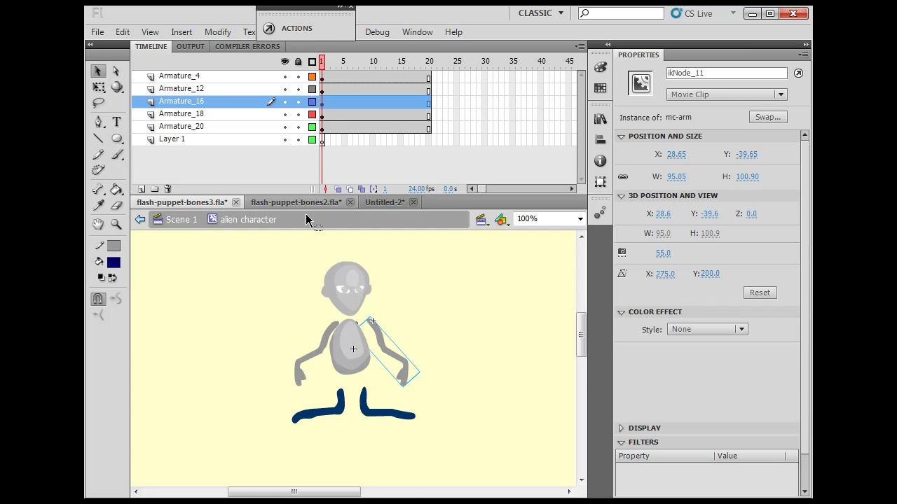
- Compare with the blue alien's arm in bones2, then reselect the grey arm and zoom to 200%
{"action": "left_click", "coordinate": [288, 202]}
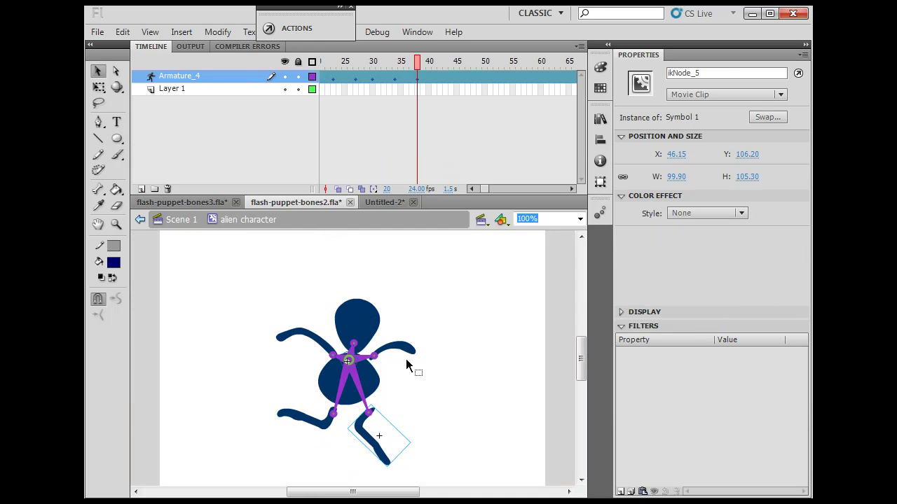
{"action": "mouse_move", "coordinate": [412, 355]}
{"action": "left_mouse_down"}
{"action": "mouse_move", "coordinate": [419, 399]}
{"action": "mouse_move", "coordinate": [419, 359]}
{"action": "left_mouse_up"}
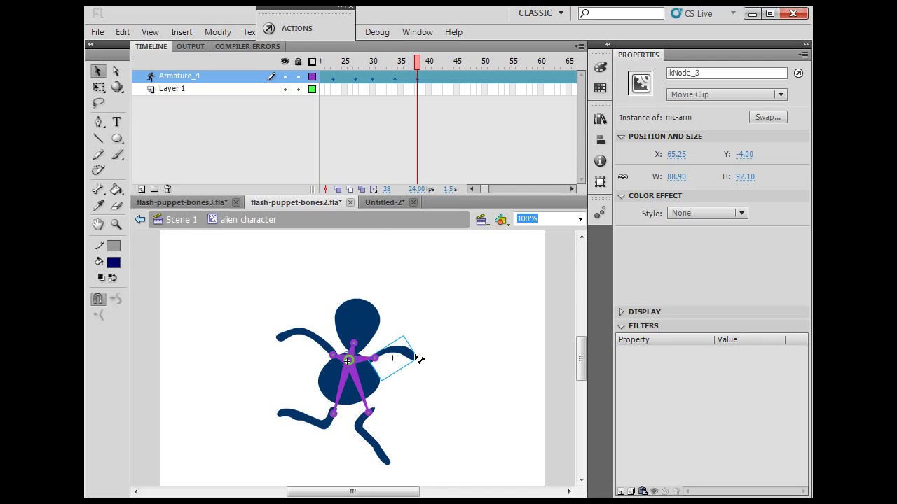
{"action": "left_click", "coordinate": [174, 203]}
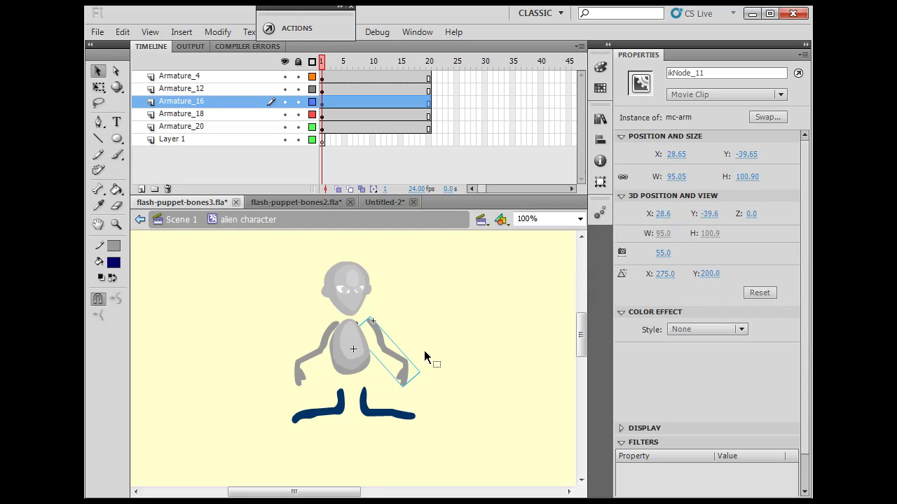
{"action": "left_click", "coordinate": [456, 337]}
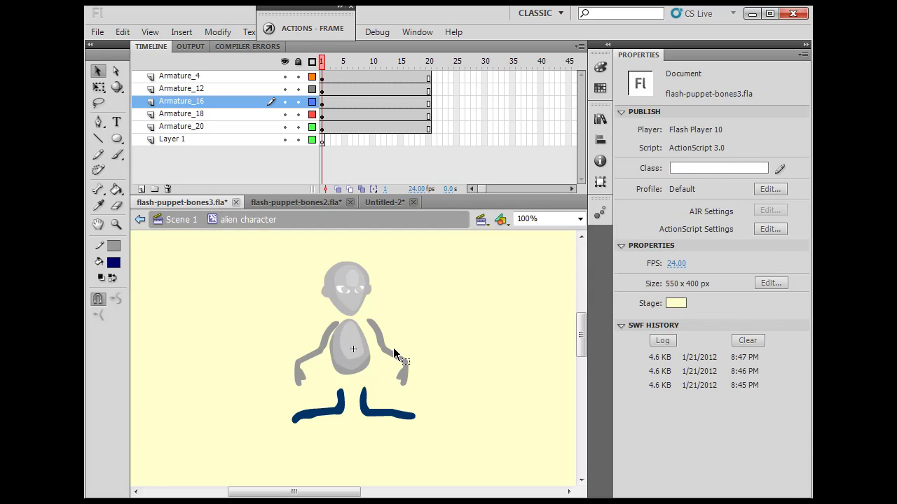
{"action": "left_click", "coordinate": [393, 359]}
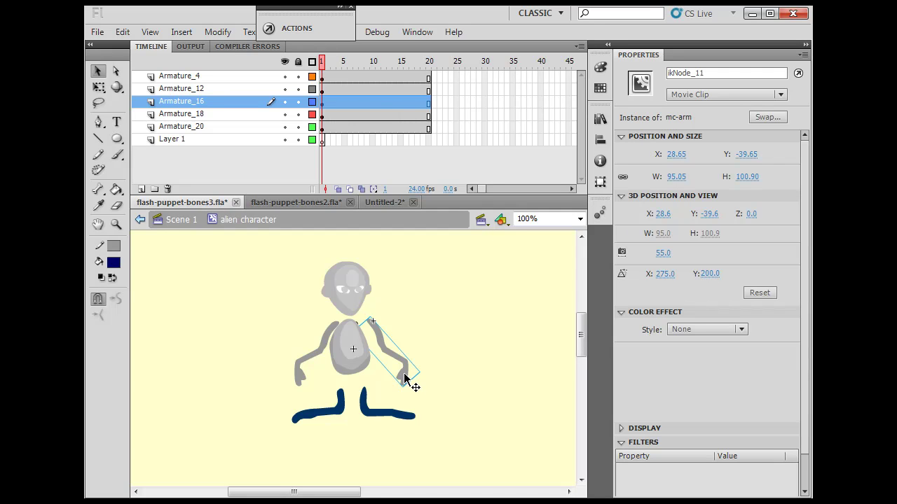
{"action": "left_click", "coordinate": [116, 223]}
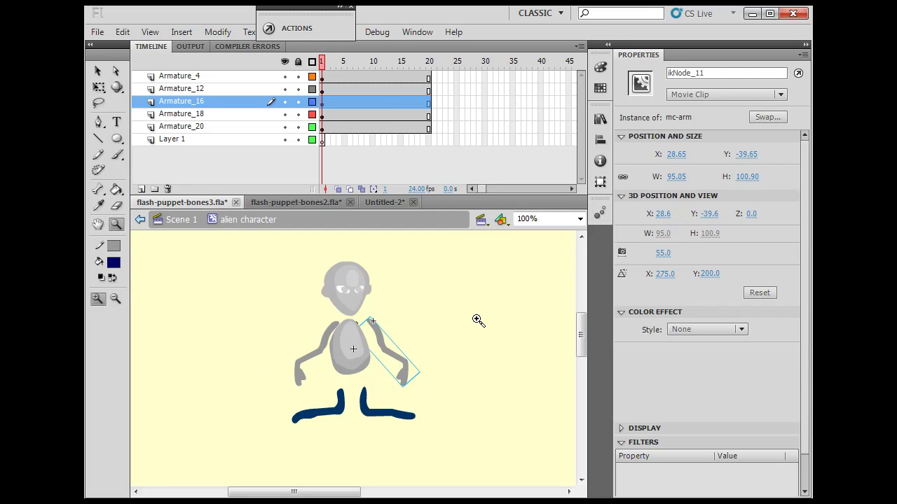
{"action": "left_click", "coordinate": [402, 361]}
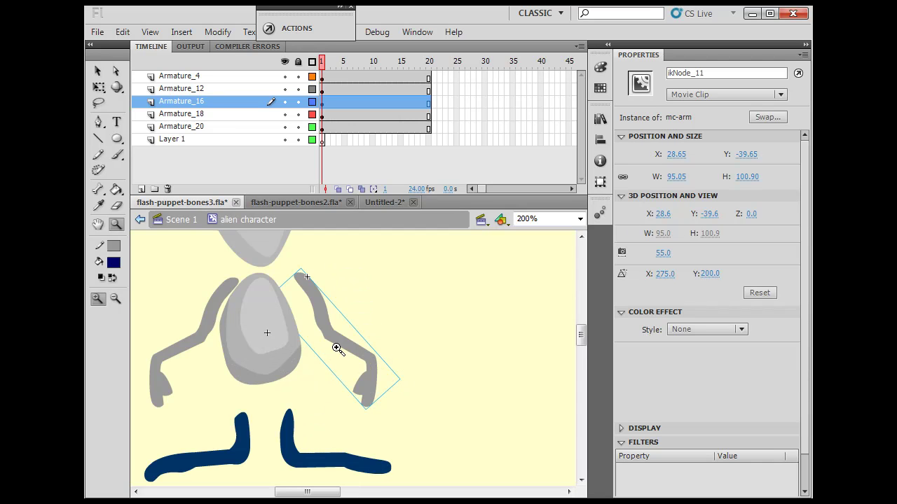
{"action": "left_click", "coordinate": [98, 71]}
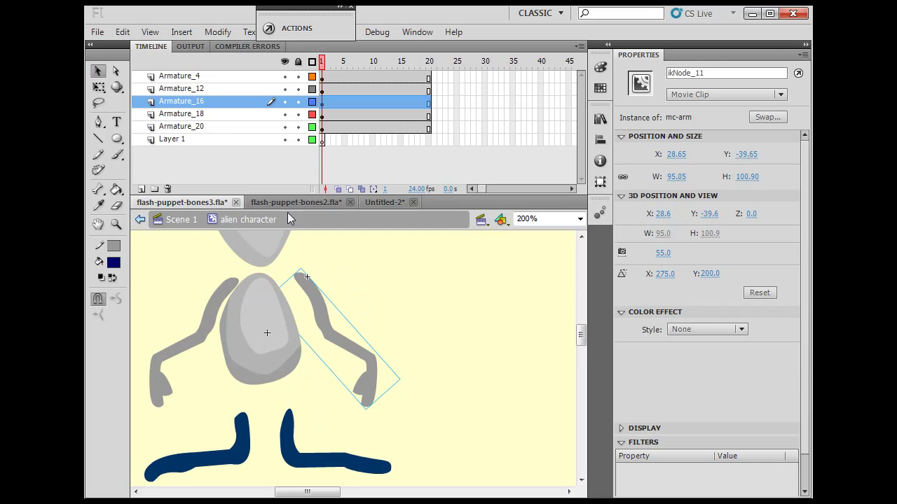
- Inside mc-arm, draw three bones: shoulder to elbow, elbow to wrist, wrist to hand tip
{"action": "double_click", "coordinate": [337, 342]}
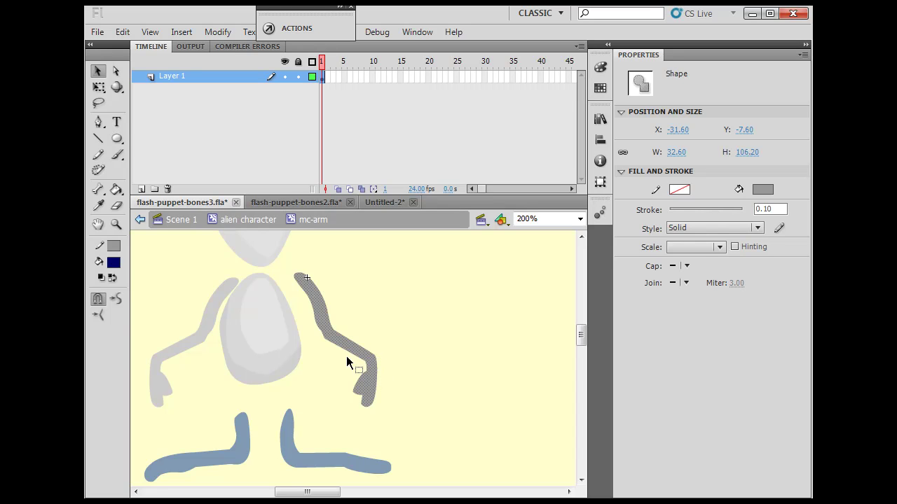
{"action": "left_click", "coordinate": [98, 189]}
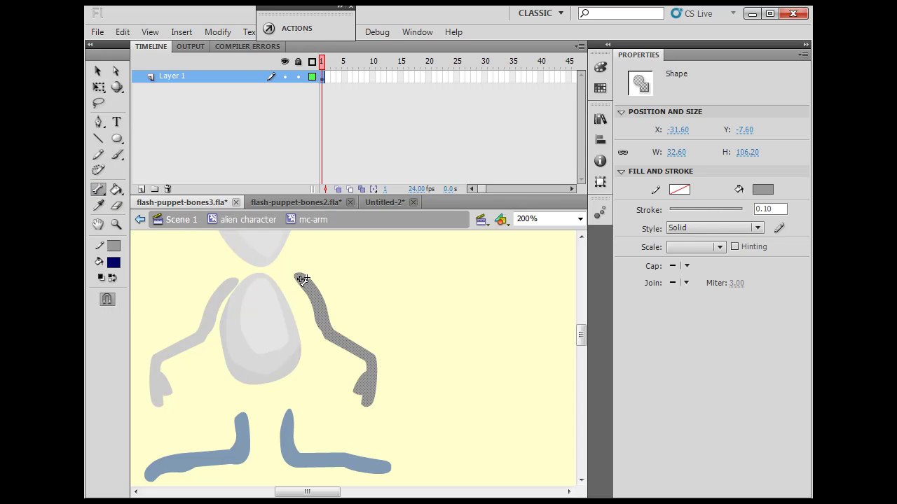
{"action": "left_click_drag", "start_coordinate": [301, 280], "coordinate": [332, 337]}
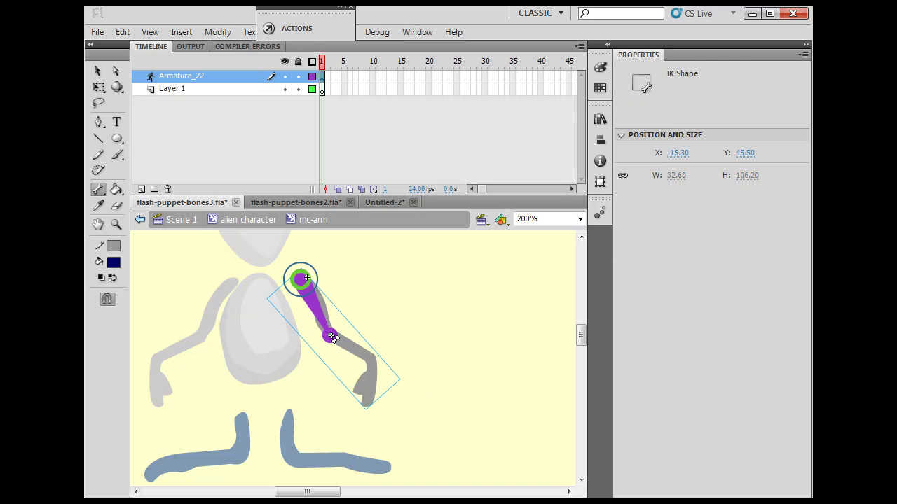
{"action": "left_click_drag", "start_coordinate": [332, 337], "coordinate": [372, 364]}
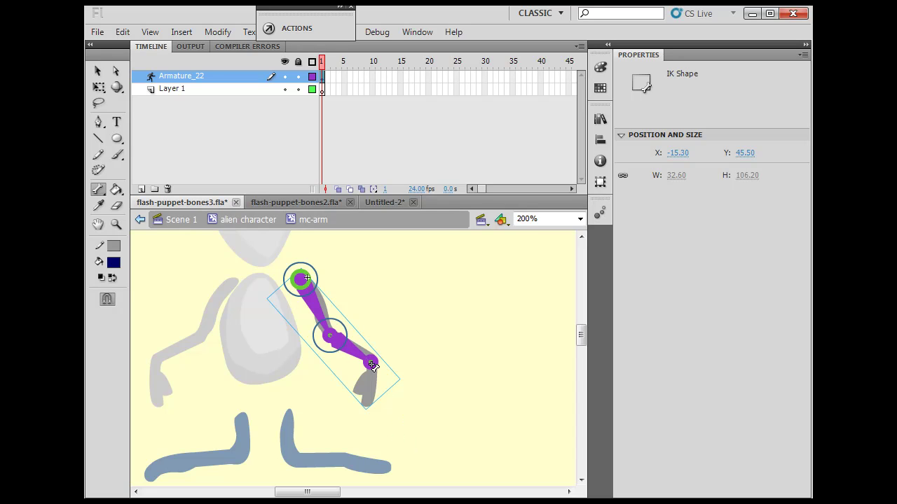
{"action": "left_click_drag", "start_coordinate": [372, 363], "coordinate": [367, 401]}
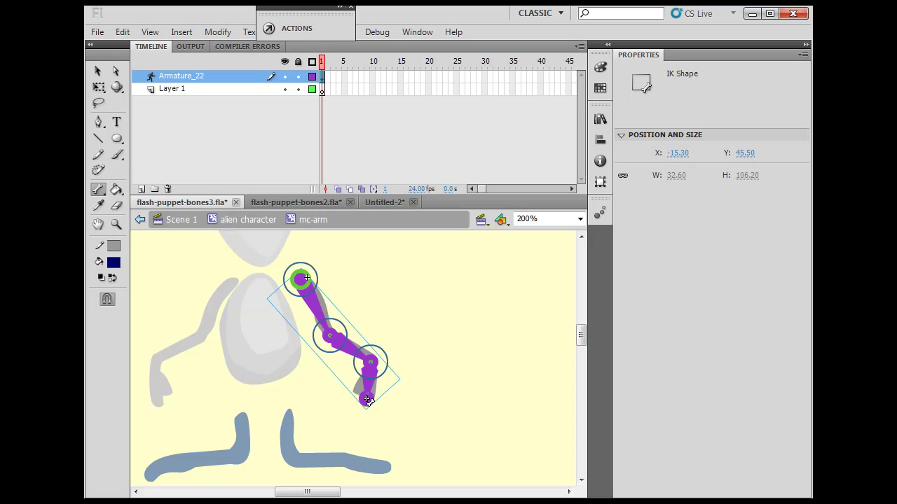
{"action": "left_click", "coordinate": [98, 70]}
- Drag the arm's hand to test-bend the IK chain, leaving a slightly bent resting pose
{"action": "left_click", "coordinate": [429, 356]}
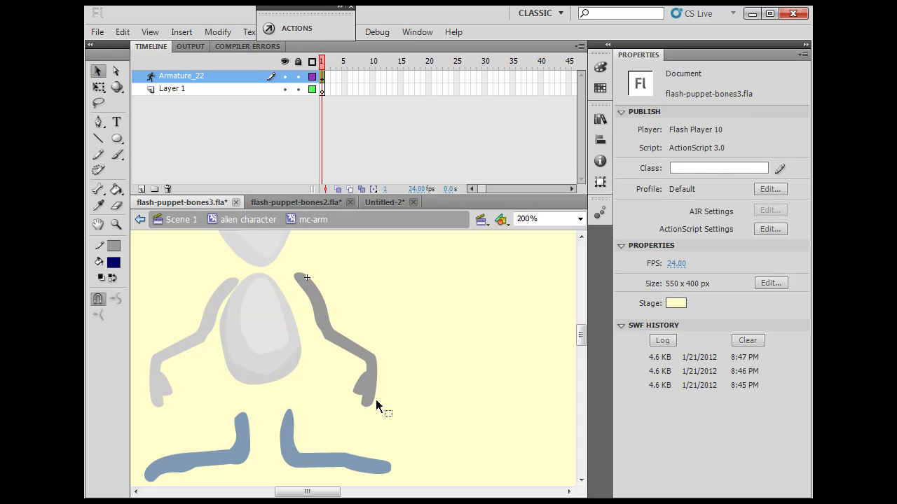
{"action": "left_click_drag", "start_coordinate": [374, 404], "coordinate": [344, 404]}
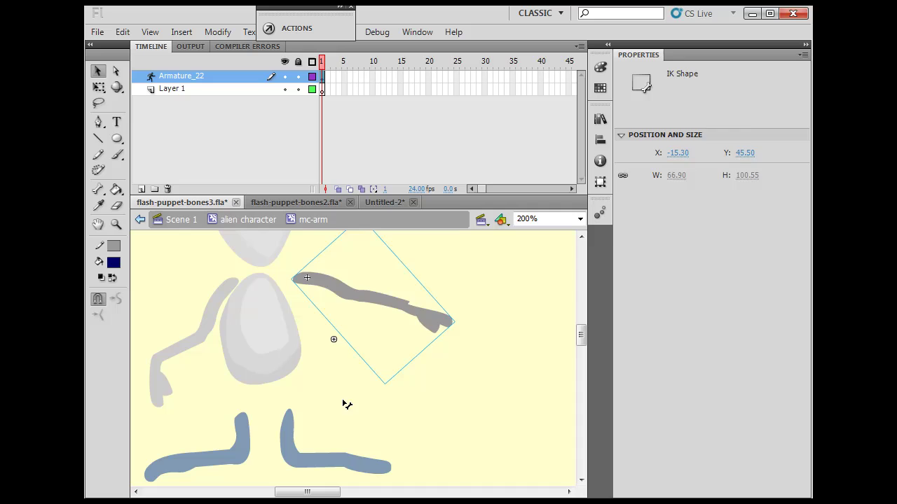
{"action": "left_click", "coordinate": [451, 413]}
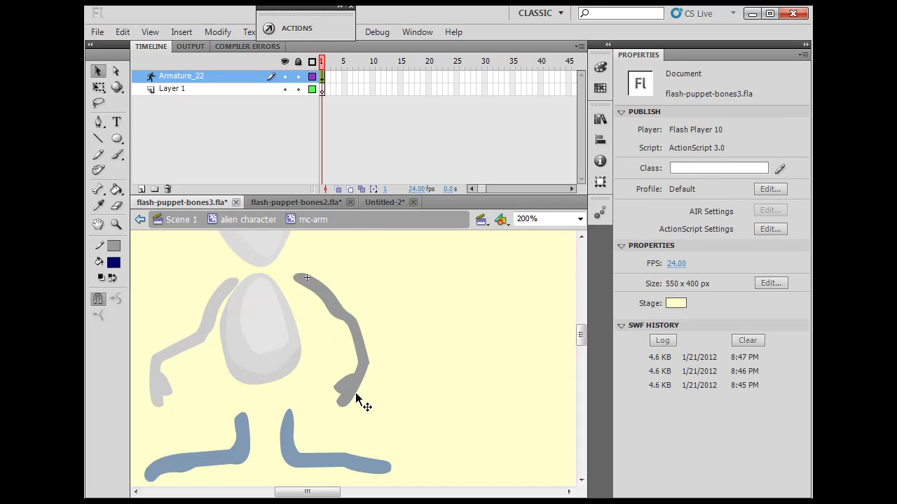
{"action": "mouse_move", "coordinate": [347, 393]}
{"action": "left_mouse_down"}
{"action": "mouse_move", "coordinate": [326, 422]}
{"action": "mouse_move", "coordinate": [319, 382]}
{"action": "mouse_move", "coordinate": [357, 410]}
{"action": "mouse_move", "coordinate": [372, 408]}
{"action": "mouse_move", "coordinate": [340, 411]}
{"action": "mouse_move", "coordinate": [336, 420]}
{"action": "mouse_move", "coordinate": [454, 349]}
{"action": "mouse_move", "coordinate": [483, 290]}
{"action": "mouse_move", "coordinate": [481, 245]}
{"action": "mouse_move", "coordinate": [452, 369]}
{"action": "mouse_move", "coordinate": [389, 405]}
{"action": "mouse_move", "coordinate": [352, 379]}
{"action": "mouse_move", "coordinate": [339, 402]}
{"action": "left_mouse_up"}
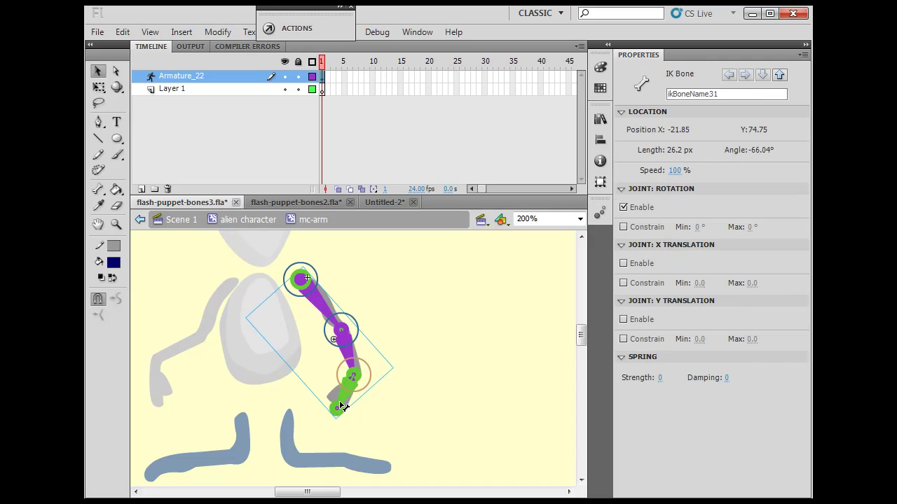
{"action": "left_click", "coordinate": [427, 348]}
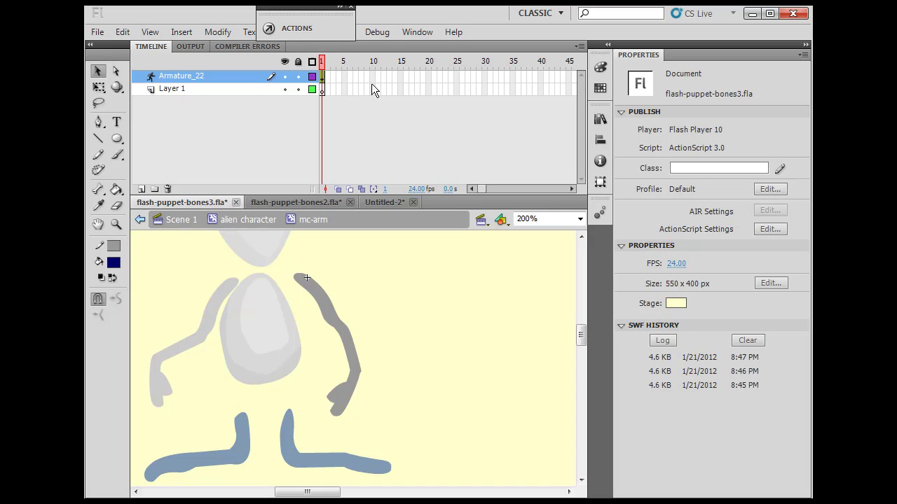
- Extend the Armature_22 layer to frame 40 and pose a straightened arm at frame 5
{"action": "left_click", "coordinate": [541, 77]}
{"action": "key", "text": "F5"}
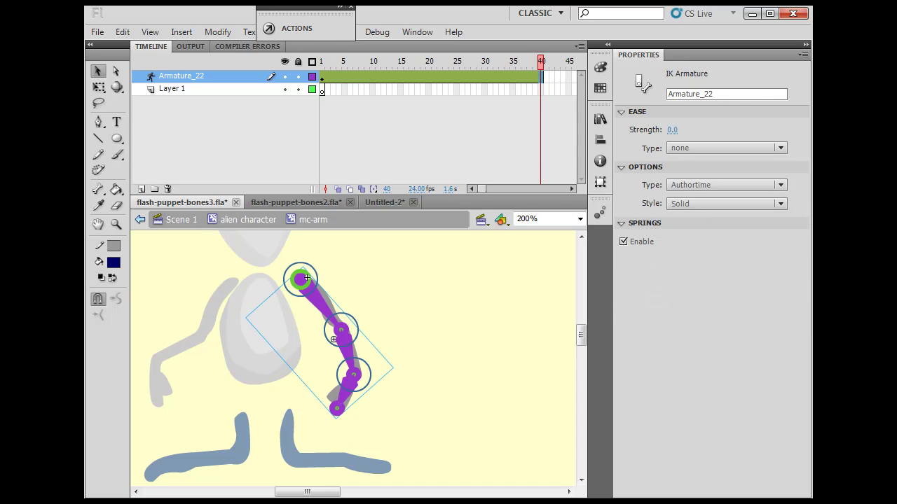
{"action": "left_click", "coordinate": [342, 61]}
{"action": "left_click_drag", "start_coordinate": [344, 63], "coordinate": [344, 63]}
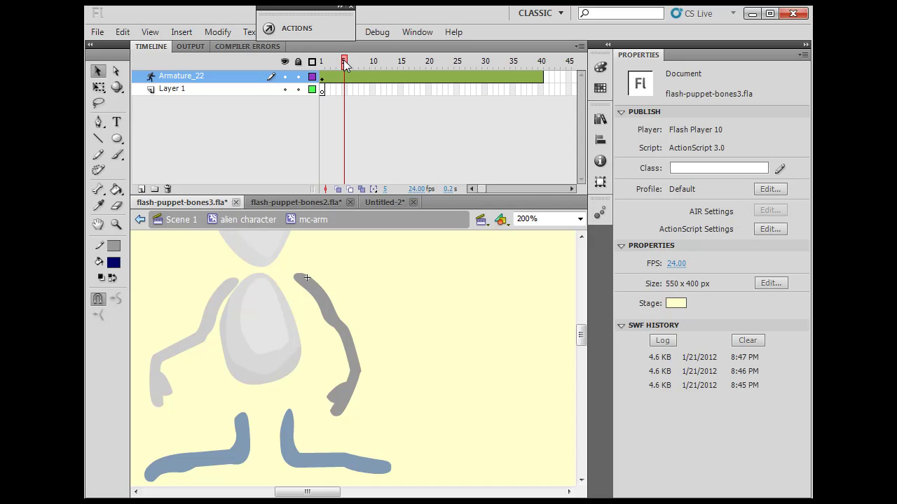
{"action": "left_click", "coordinate": [337, 409]}
{"action": "left_click_drag", "start_coordinate": [350, 413], "coordinate": [379, 399]}
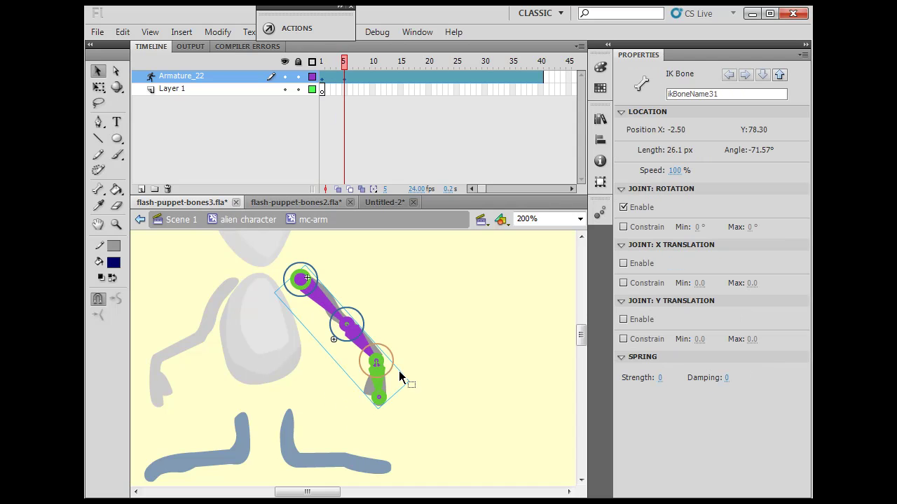
- Rotate the arm progressively outward and up with poses at frames 10, 15 and 20
{"action": "left_click", "coordinate": [373, 77]}
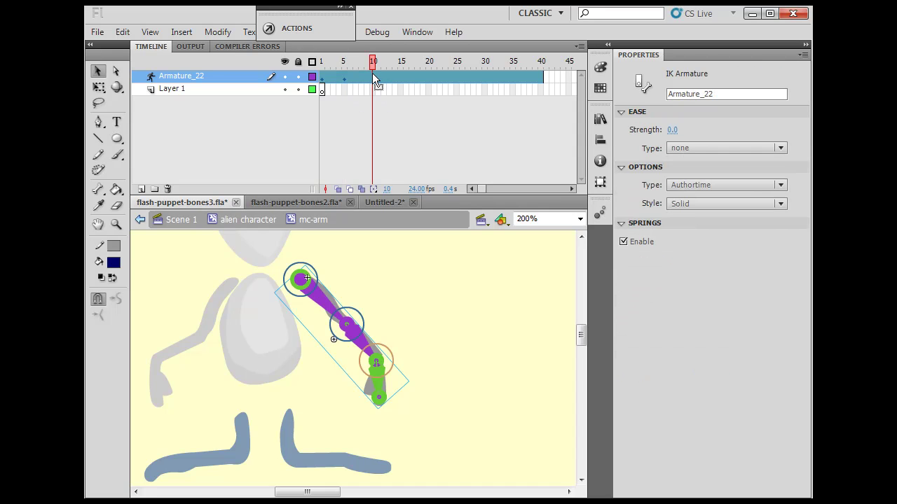
{"action": "left_click_drag", "start_coordinate": [378, 396], "coordinate": [429, 370]}
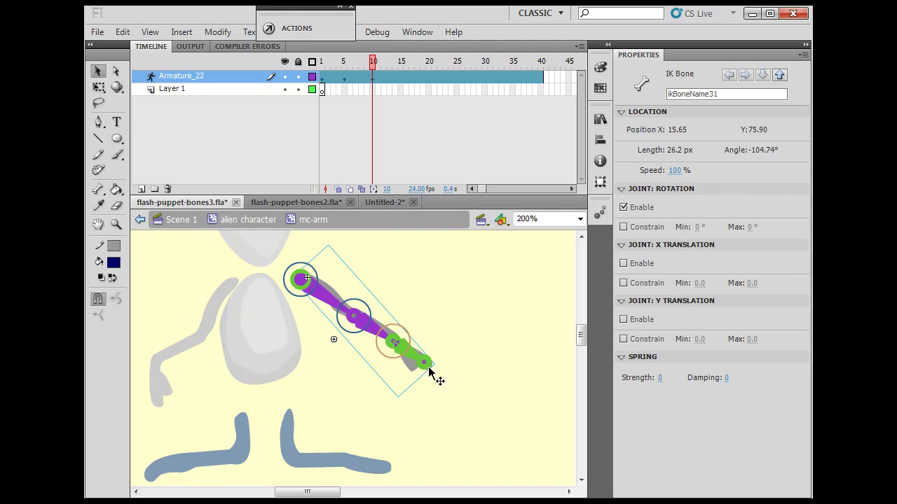
{"action": "left_click", "coordinate": [402, 78]}
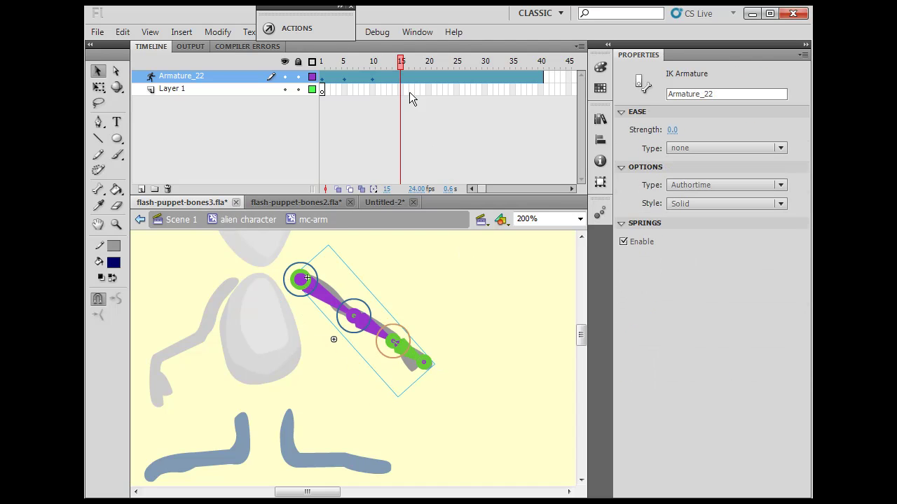
{"action": "left_click_drag", "start_coordinate": [428, 361], "coordinate": [459, 323]}
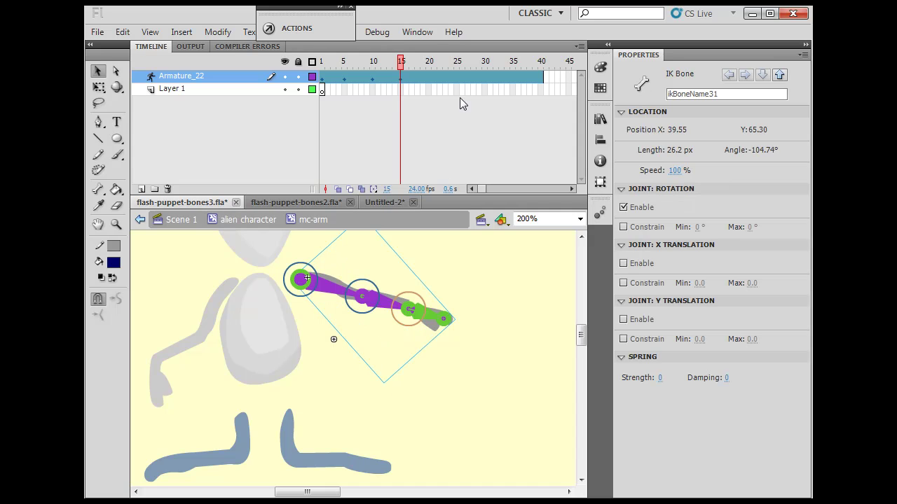
{"action": "left_click", "coordinate": [427, 77]}
{"action": "left_click_drag", "start_coordinate": [443, 322], "coordinate": [445, 270]}
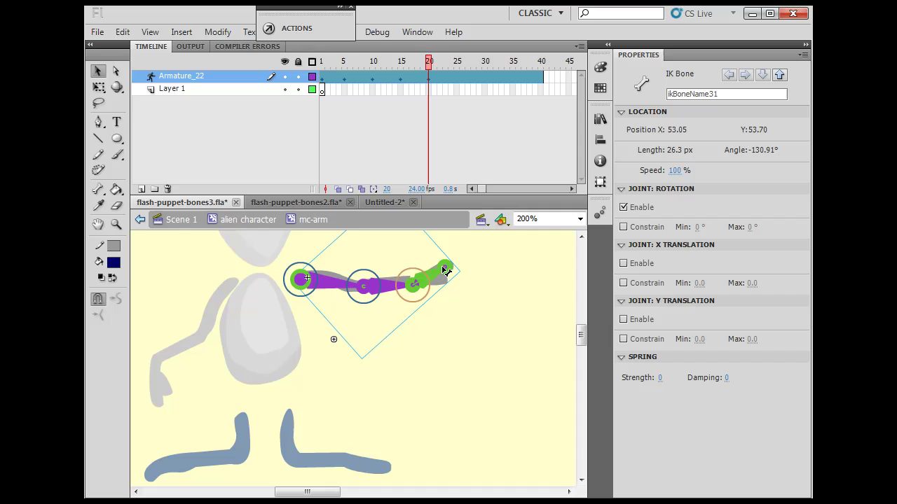
- Lift the arm further at frame 25 and scrub the timeline to preview the motion
{"action": "left_click", "coordinate": [456, 79]}
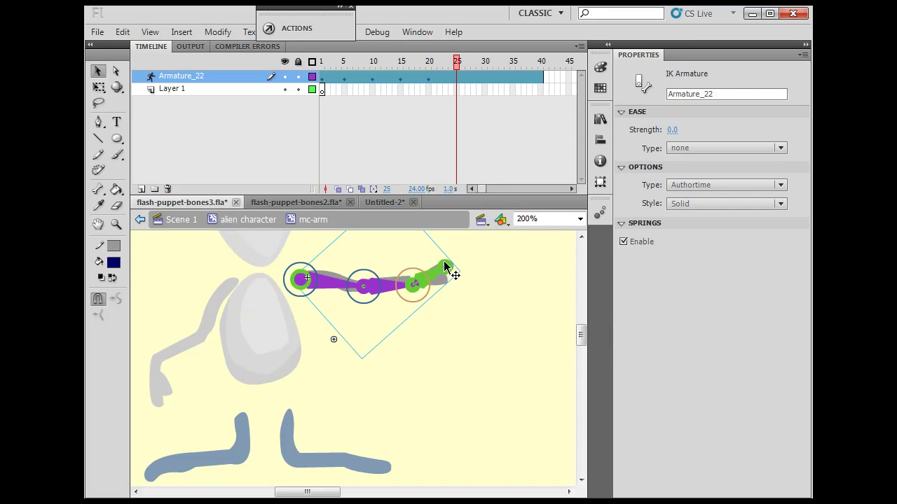
{"action": "left_click", "coordinate": [453, 248]}
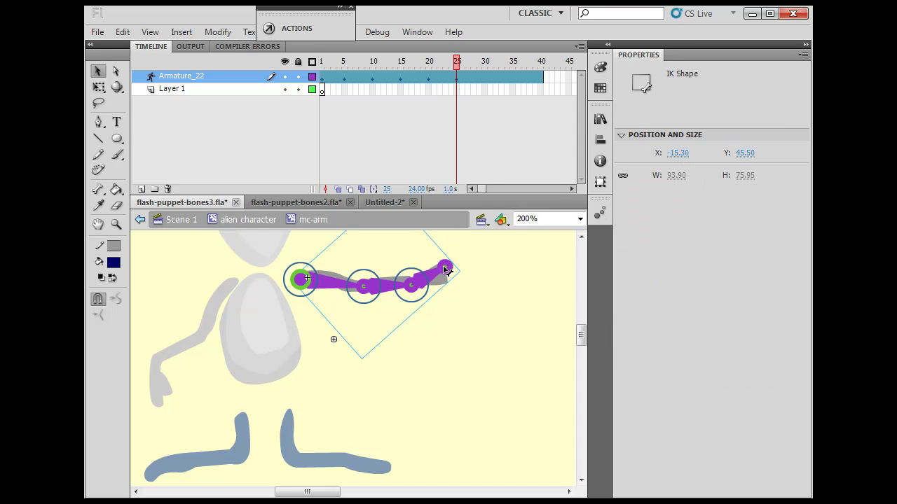
{"action": "left_click_drag", "start_coordinate": [452, 248], "coordinate": [460, 248]}
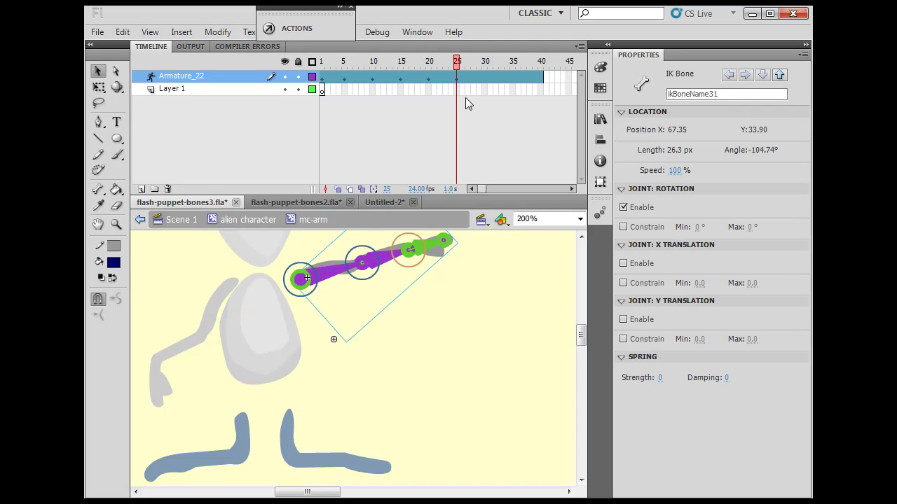
{"action": "left_click", "coordinate": [384, 77]}
{"action": "left_click_drag", "start_coordinate": [364, 77], "coordinate": [319, 62]}
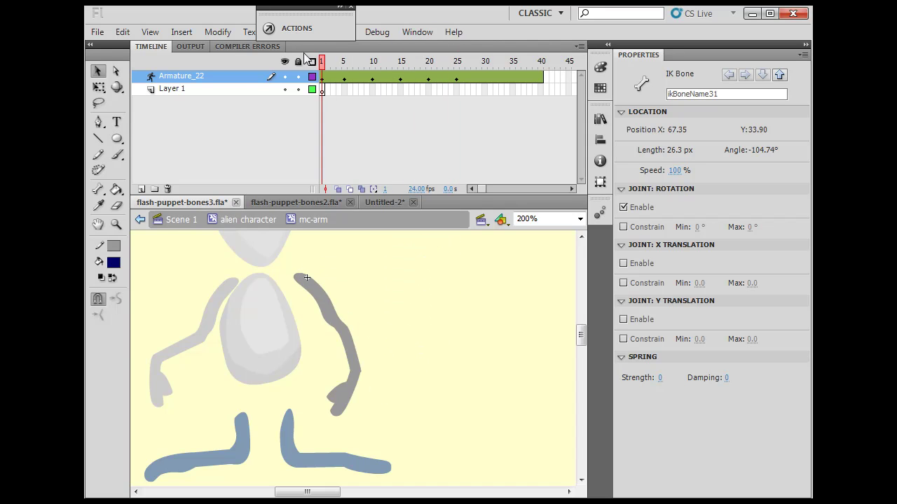
{"action": "left_click", "coordinate": [359, 139]}
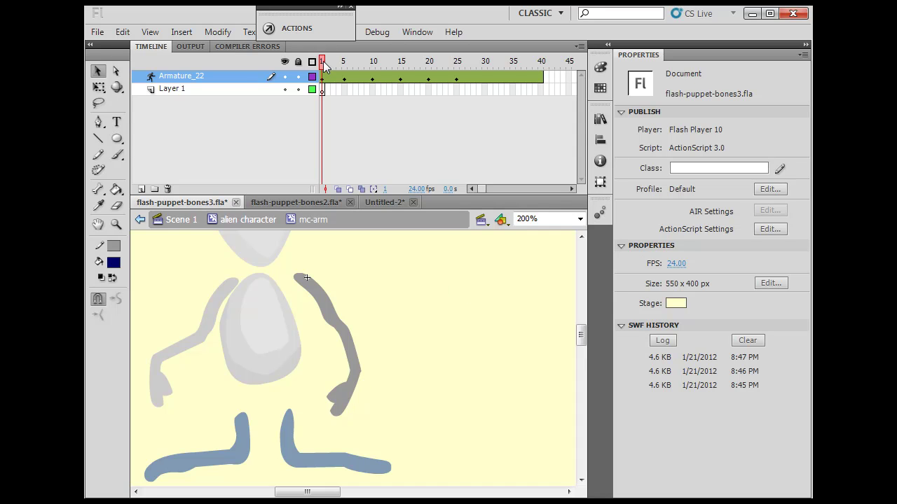
{"action": "left_click_drag", "start_coordinate": [324, 67], "coordinate": [285, 62]}
- Lower the arm in poses at frames 30, 35 and 40 to a diagonal, then rewind to frame 1
{"action": "left_click_drag", "start_coordinate": [323, 63], "coordinate": [484, 63]}
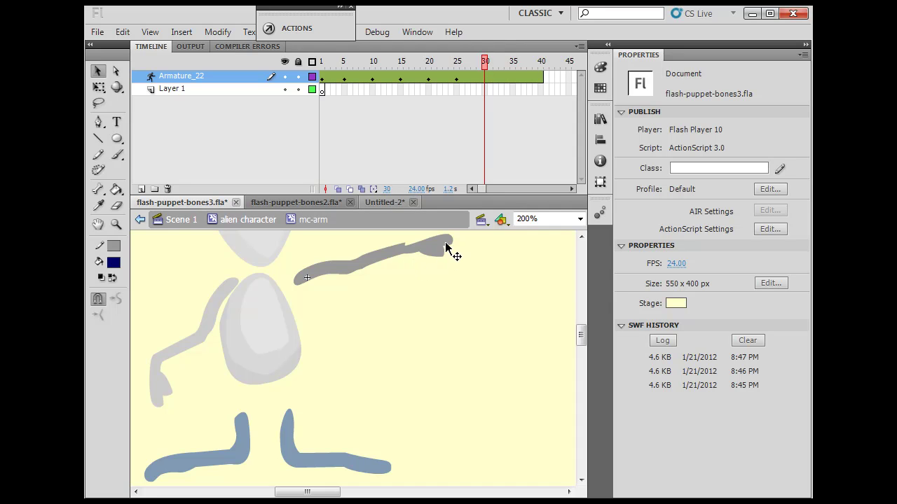
{"action": "left_click_drag", "start_coordinate": [446, 243], "coordinate": [446, 281]}
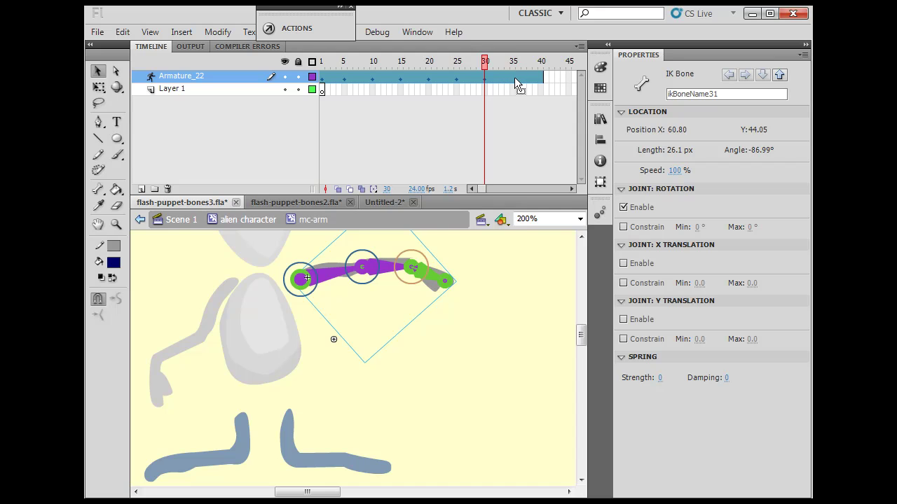
{"action": "left_click", "coordinate": [513, 77]}
{"action": "left_click_drag", "start_coordinate": [444, 281], "coordinate": [447, 325]}
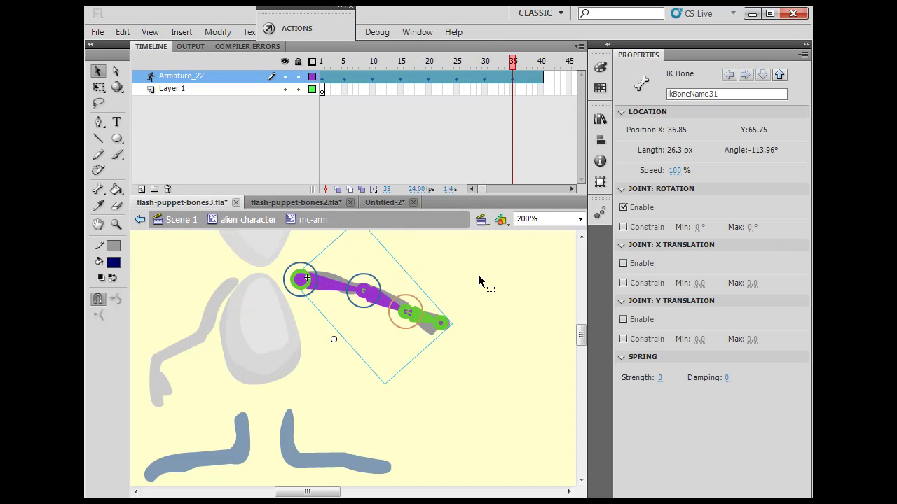
{"action": "left_click", "coordinate": [542, 73]}
{"action": "left_click", "coordinate": [431, 364]}
{"action": "left_click_drag", "start_coordinate": [437, 335], "coordinate": [413, 392]}
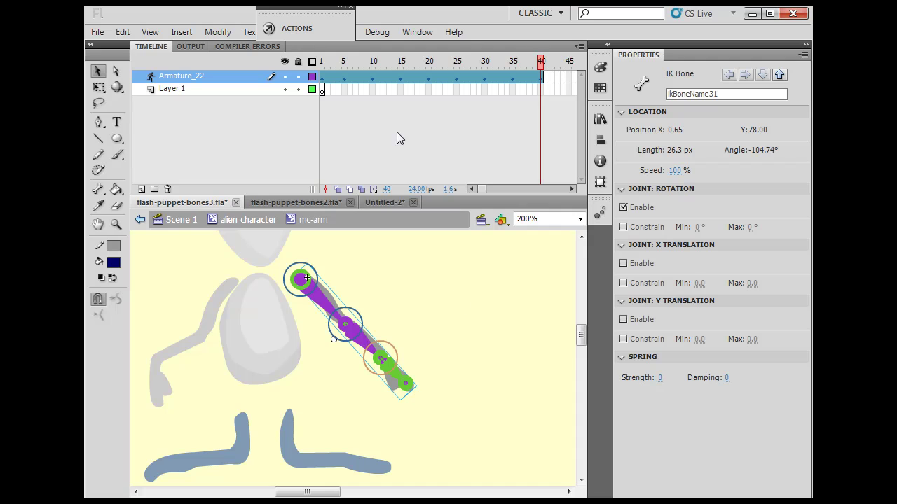
{"action": "left_click_drag", "start_coordinate": [540, 63], "coordinate": [287, 84]}
{"action": "key", "text": "ctrl+Return"}
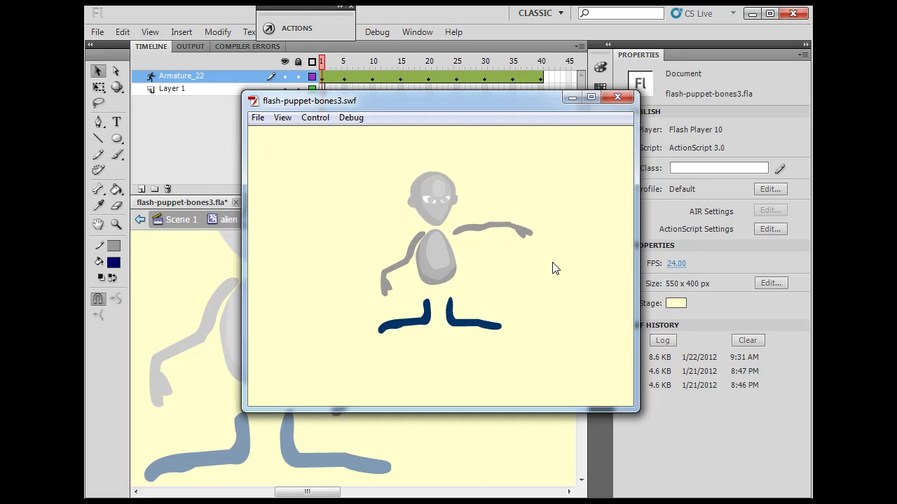
{"action": "left_click", "coordinate": [618, 97]}
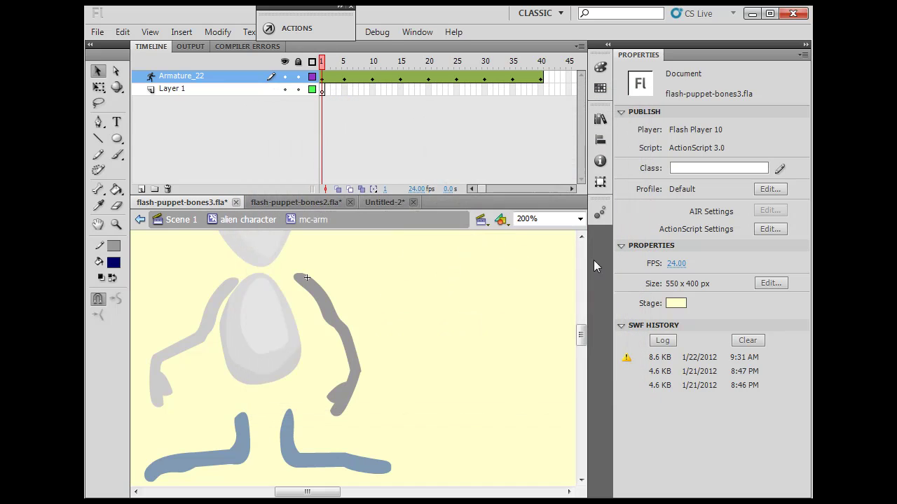
- Back in the alien character symbol, move the right blue leg clip away to X 255.70, Y 77.65
{"action": "left_click", "coordinate": [242, 221]}
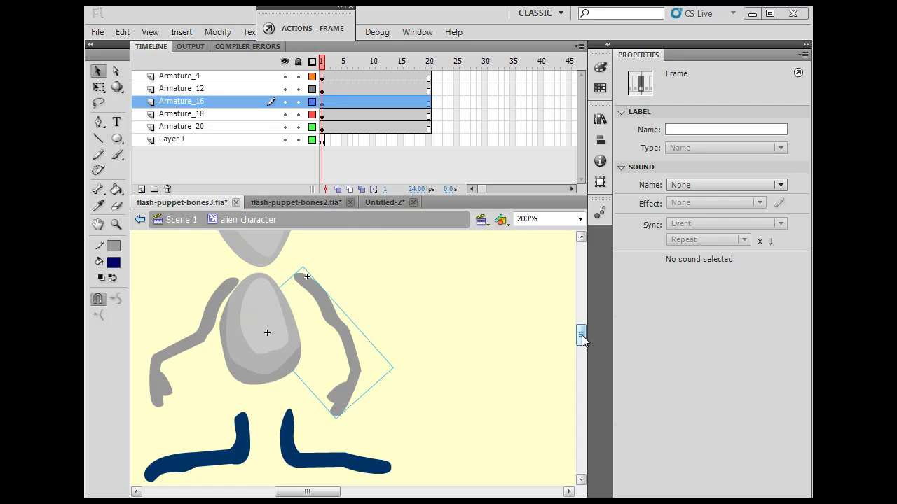
{"action": "left_click_drag", "start_coordinate": [583, 340], "coordinate": [581, 347]}
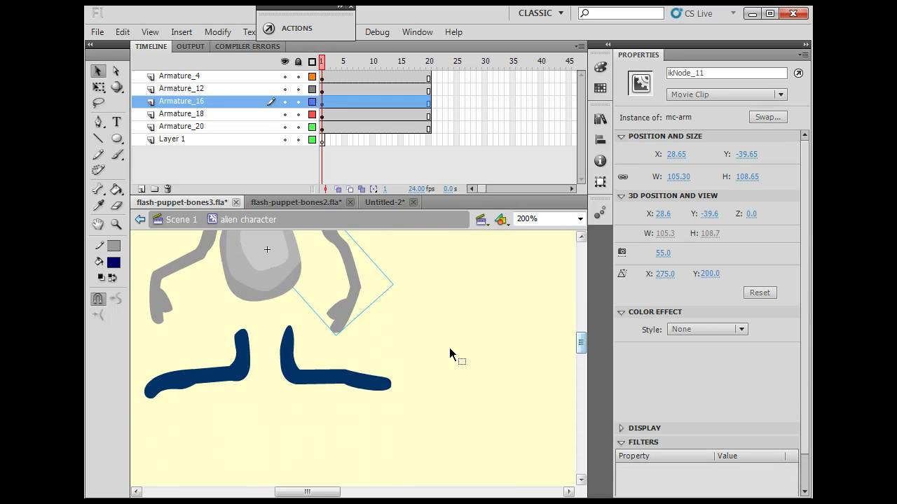
{"action": "left_click", "coordinate": [302, 387]}
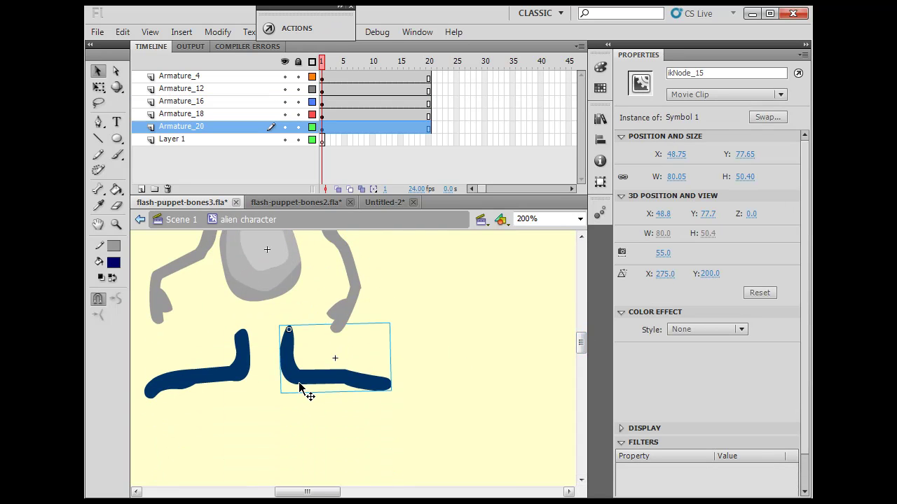
{"action": "key", "text": "ctrl+1"}
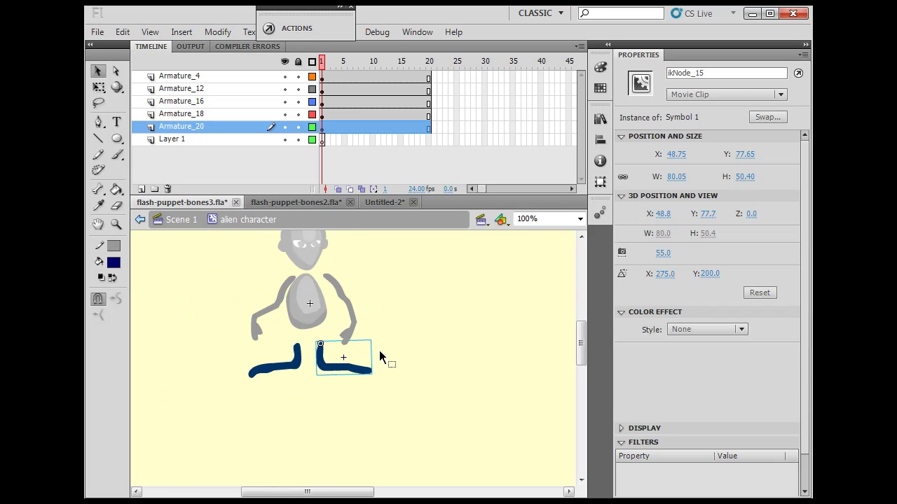
{"action": "left_click", "coordinate": [413, 381]}
{"action": "left_click_drag", "start_coordinate": [344, 374], "coordinate": [482, 372]}
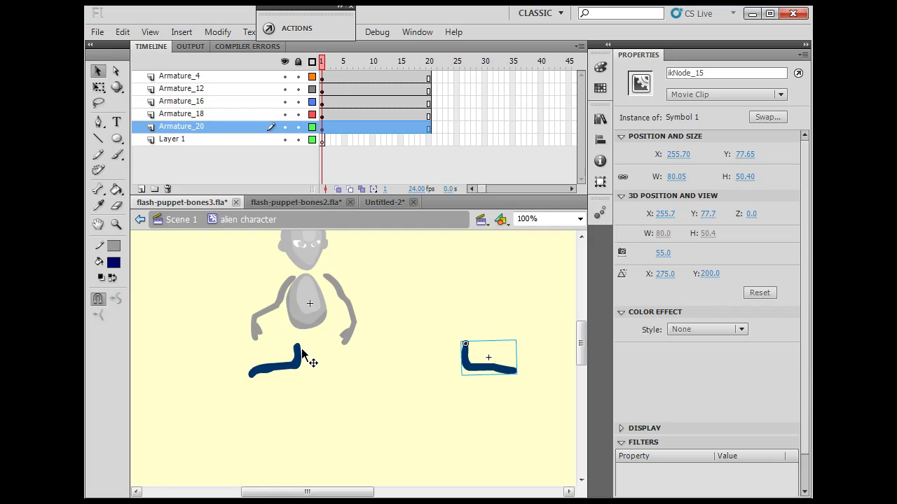
- With a medium-small Brush size, paint a navy leg and foot under the alien's body
{"action": "left_click", "coordinate": [117, 158]}
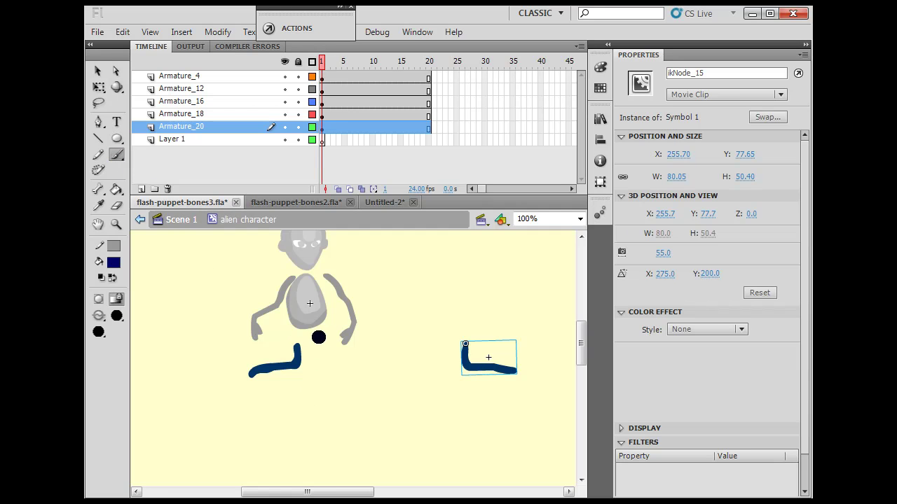
{"action": "left_click", "coordinate": [115, 316]}
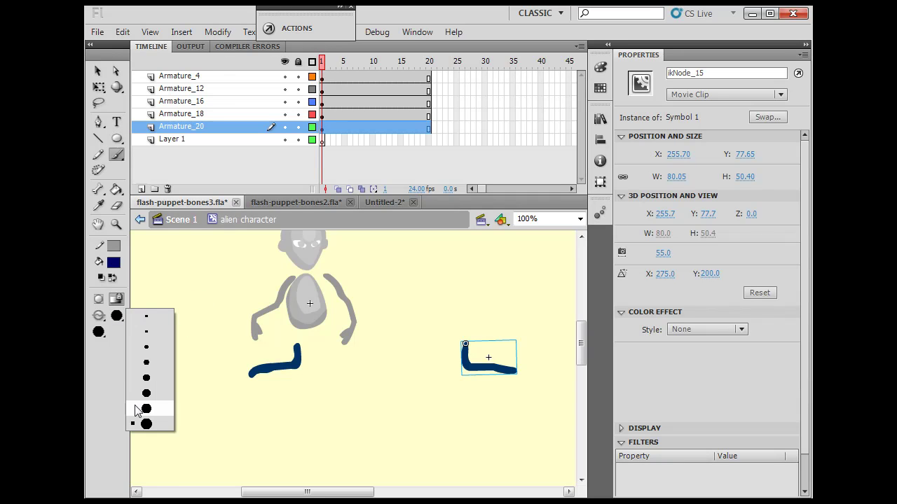
{"action": "left_click", "coordinate": [146, 393]}
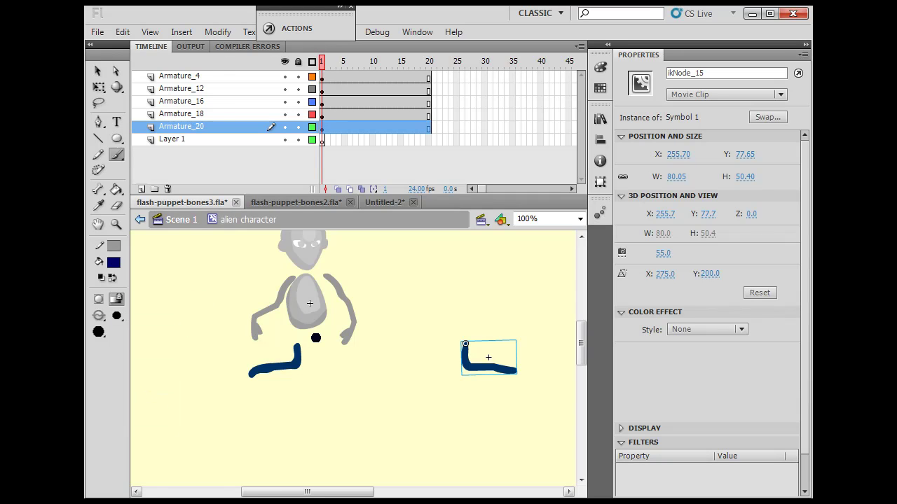
{"action": "left_click", "coordinate": [118, 316]}
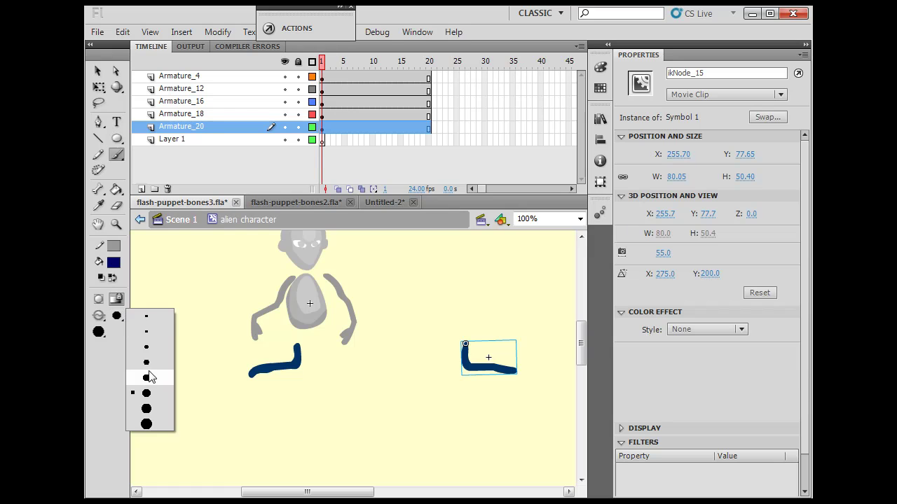
{"action": "left_click", "coordinate": [147, 378]}
{"action": "mouse_move", "coordinate": [317, 333]}
{"action": "left_mouse_down"}
{"action": "mouse_move", "coordinate": [325, 364]}
{"action": "mouse_move", "coordinate": [315, 384]}
{"action": "mouse_move", "coordinate": [351, 385]}
{"action": "left_mouse_up"}
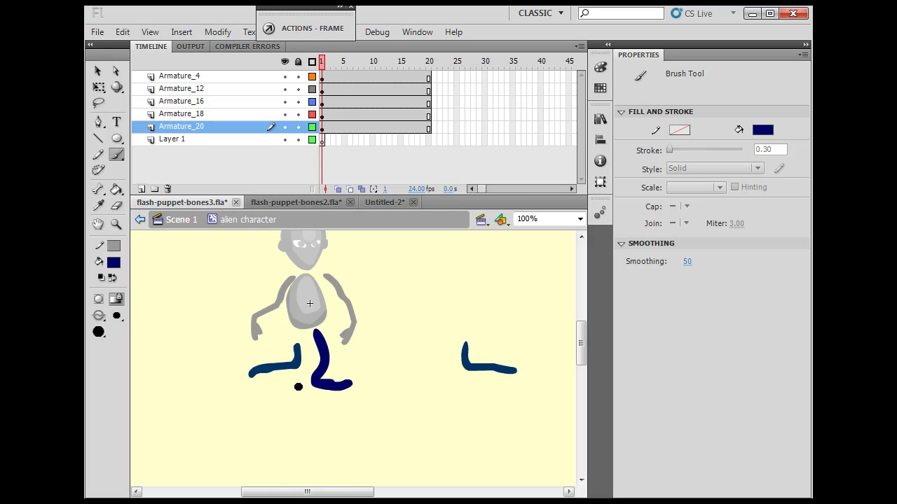
{"action": "left_click", "coordinate": [96, 73]}
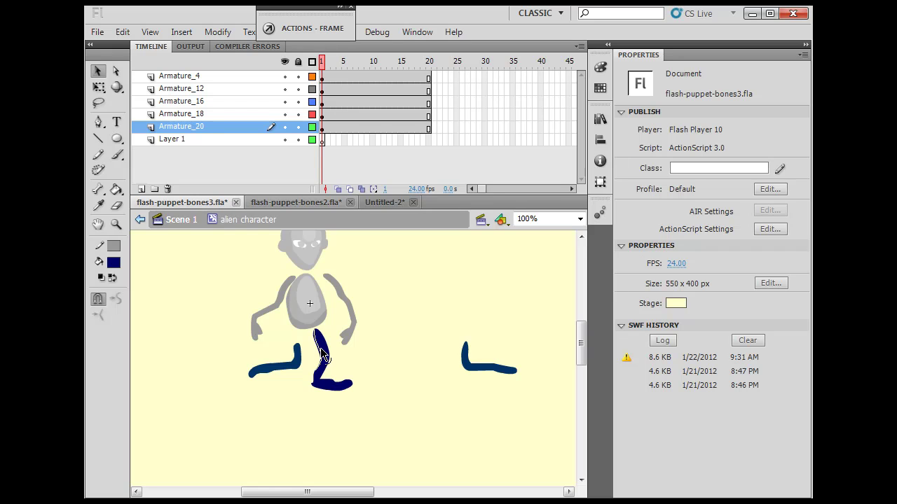
- Bend the leg's thigh and smooth the foot's bottom edge, leaving a 43.85 × 85.25 shape
{"action": "left_click_drag", "start_coordinate": [321, 353], "coordinate": [331, 354]}
{"action": "left_click", "coordinate": [326, 371]}
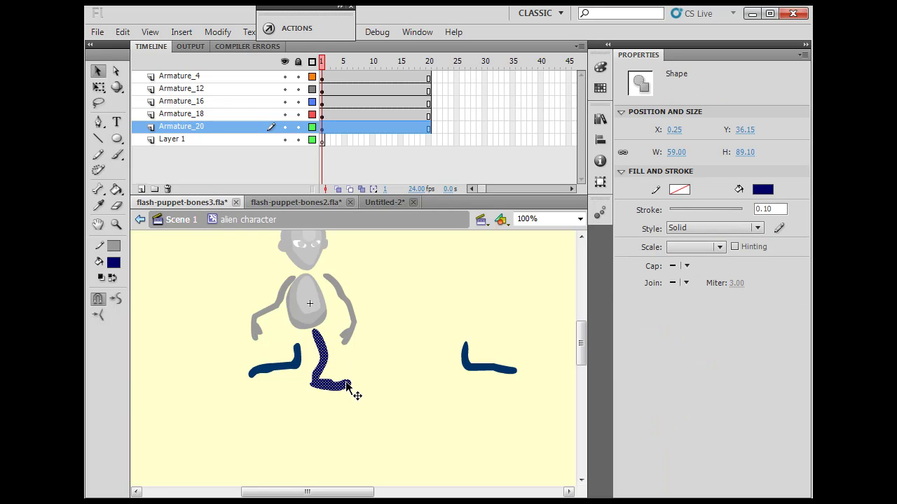
{"action": "left_click", "coordinate": [355, 382]}
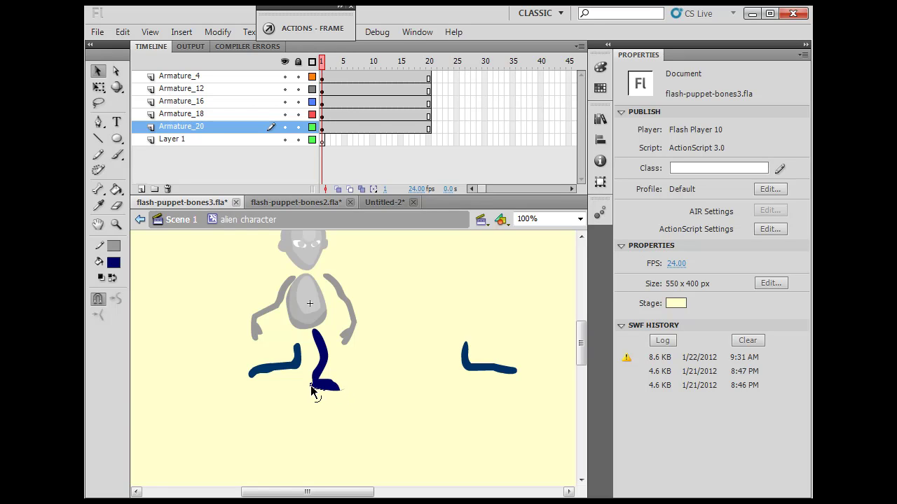
{"action": "left_click_drag", "start_coordinate": [310, 393], "coordinate": [315, 397]}
{"action": "left_click", "coordinate": [326, 360]}
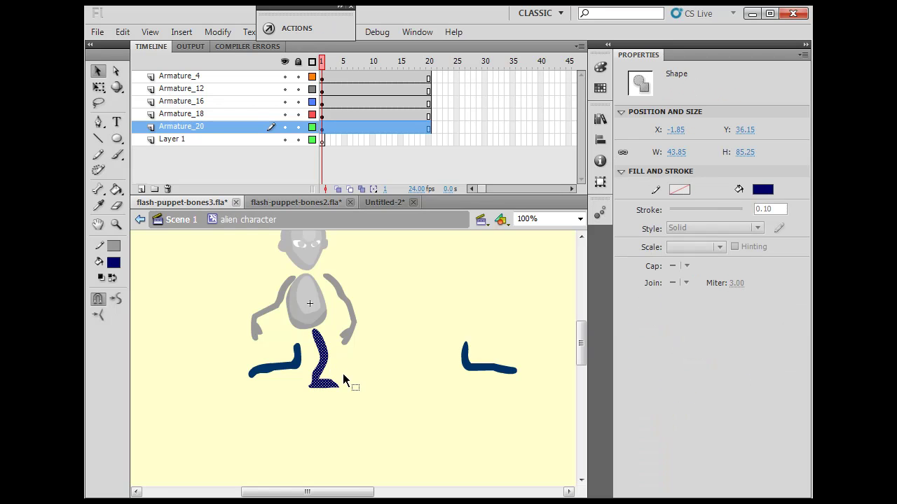
{"action": "left_click", "coordinate": [353, 376]}
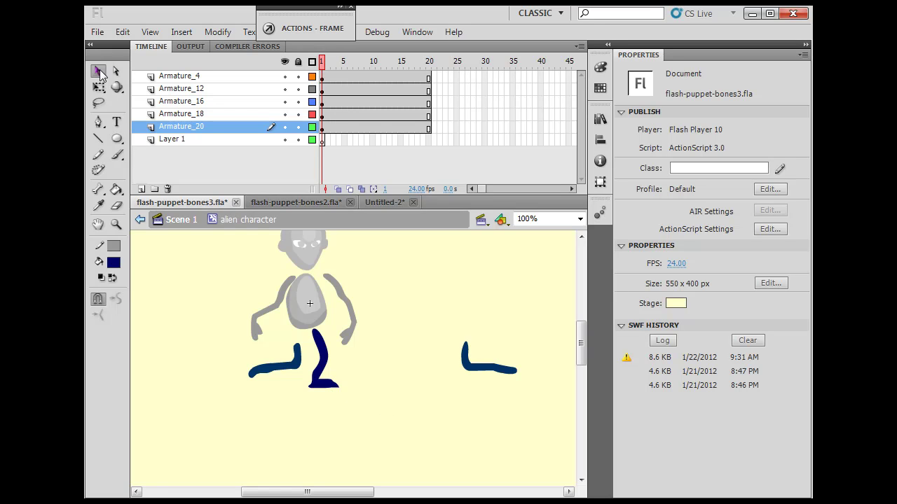
- Lasso the navy foot and move it down, away from the leg
{"action": "left_click", "coordinate": [98, 105]}
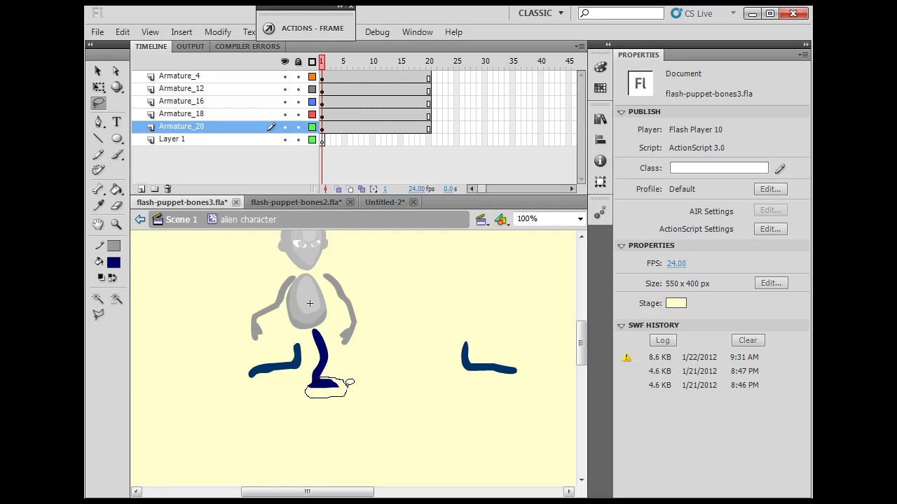
{"action": "left_click_drag", "start_coordinate": [348, 382], "coordinate": [347, 384]}
{"action": "left_click", "coordinate": [98, 71]}
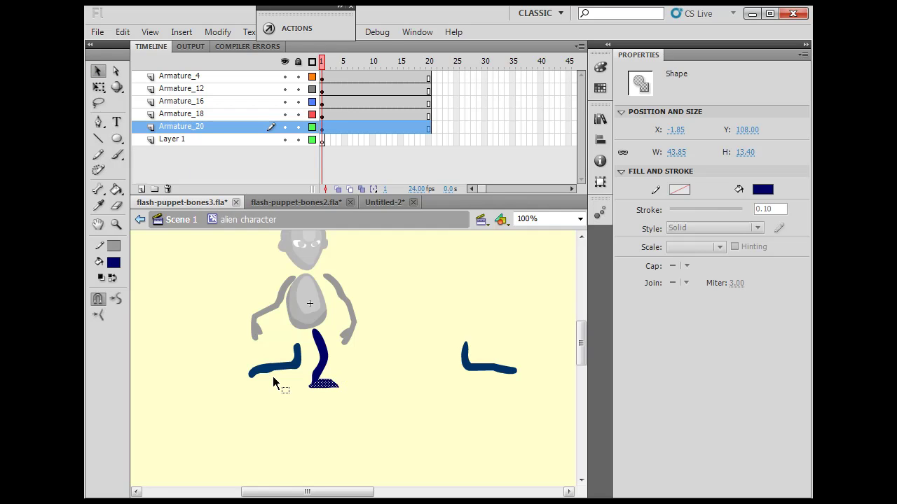
{"action": "mouse_move", "coordinate": [323, 386]}
{"action": "left_mouse_down"}
{"action": "mouse_move", "coordinate": [343, 404]}
{"action": "mouse_move", "coordinate": [332, 394]}
{"action": "left_mouse_up"}
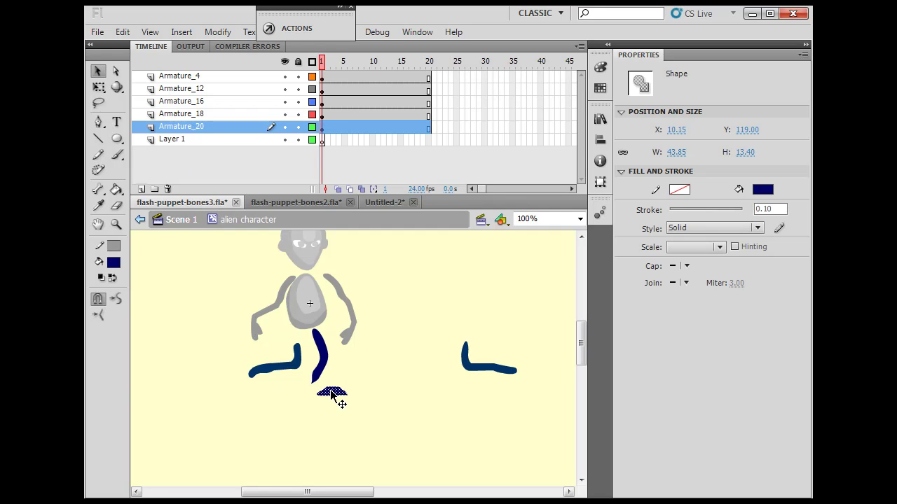
- Lasso the lower leg, nudge it apart with the arrow keys, and select the thigh
{"action": "left_click", "coordinate": [98, 103]}
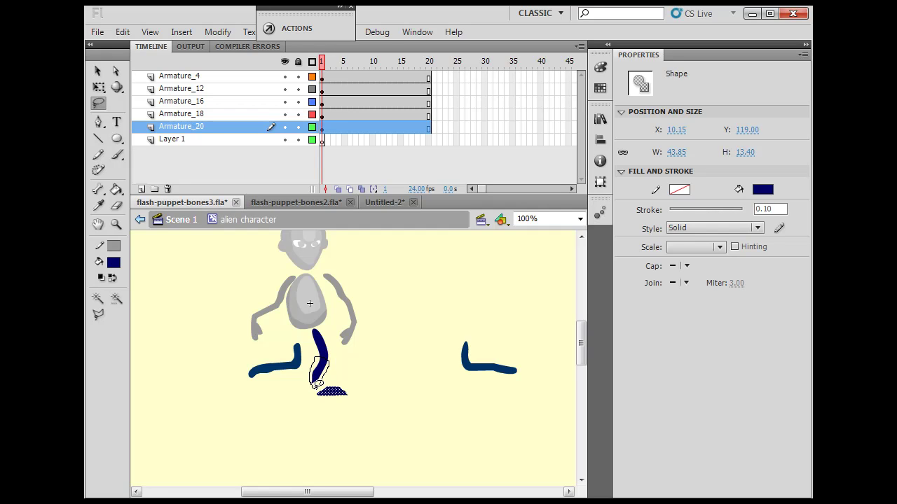
{"action": "left_click_drag", "start_coordinate": [318, 383], "coordinate": [317, 382]}
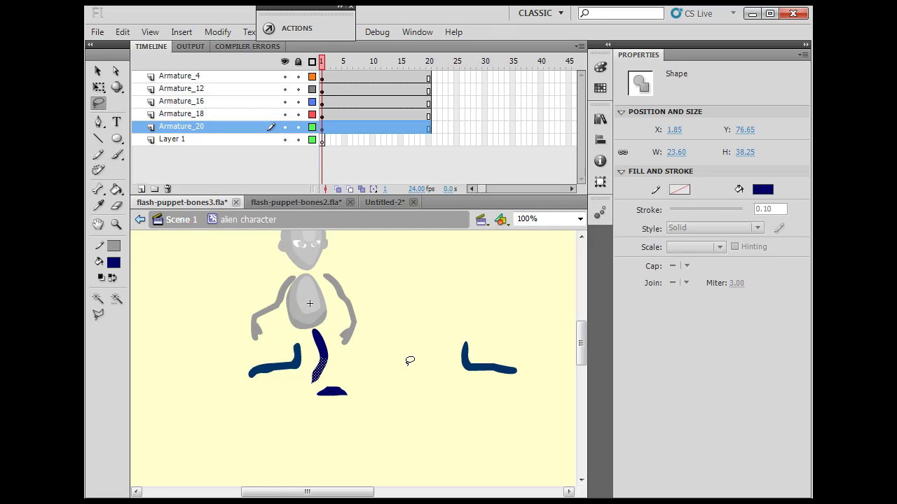
{"action": "key", "text": "Down"}
{"action": "key", "text": "Down"}
{"action": "key", "text": "Down"}
{"action": "key", "text": "Down"}
{"action": "key", "text": "Left"}
{"action": "key", "text": "Left"}
{"action": "key", "text": "Left"}
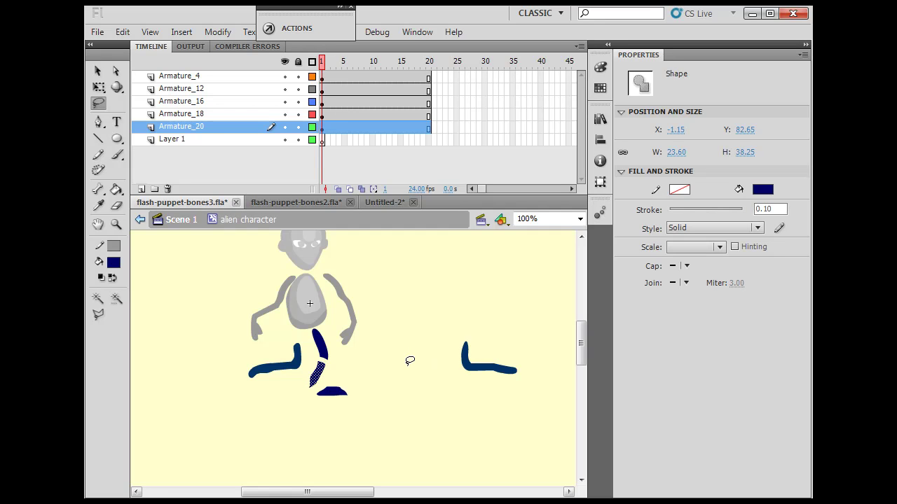
{"action": "key", "text": "Right"}
{"action": "key", "text": "Right"}
{"action": "left_click", "coordinate": [99, 71]}
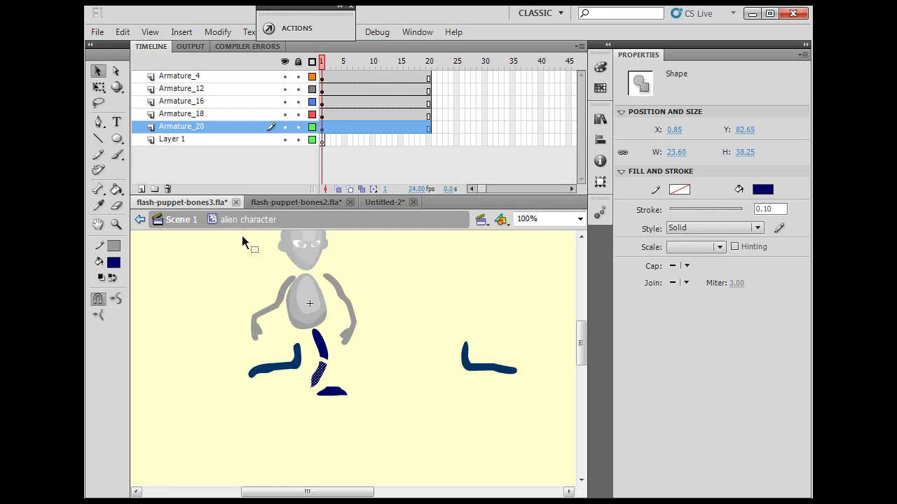
{"action": "left_click", "coordinate": [319, 346]}
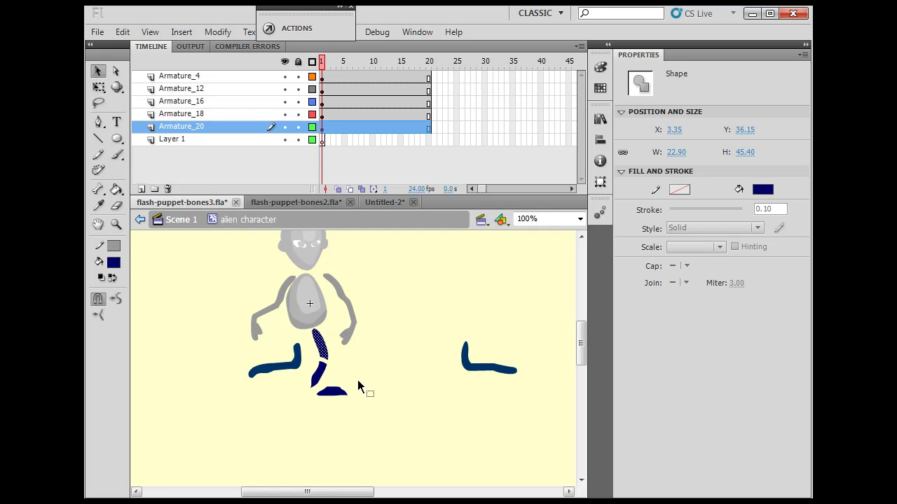
- Convert the thigh and shin into movie clips Symbol 7 and Symbol 8
{"action": "key", "text": "F8"}
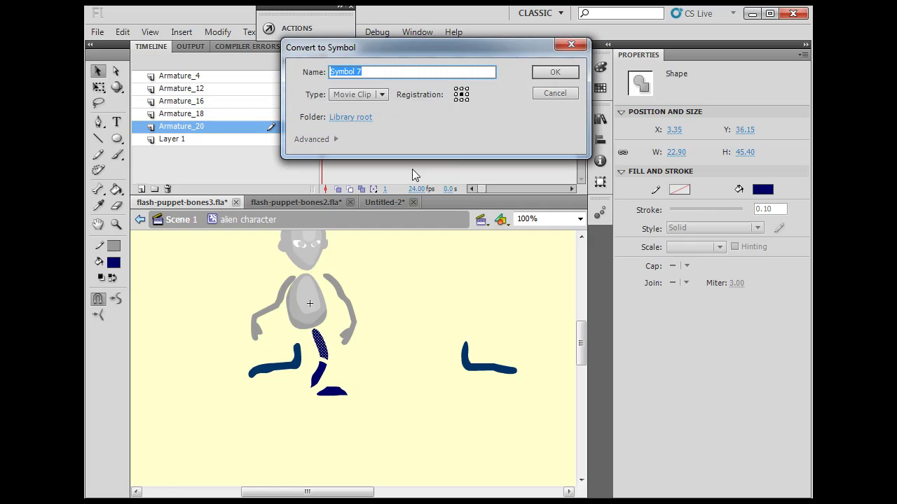
{"action": "left_click", "coordinate": [555, 72]}
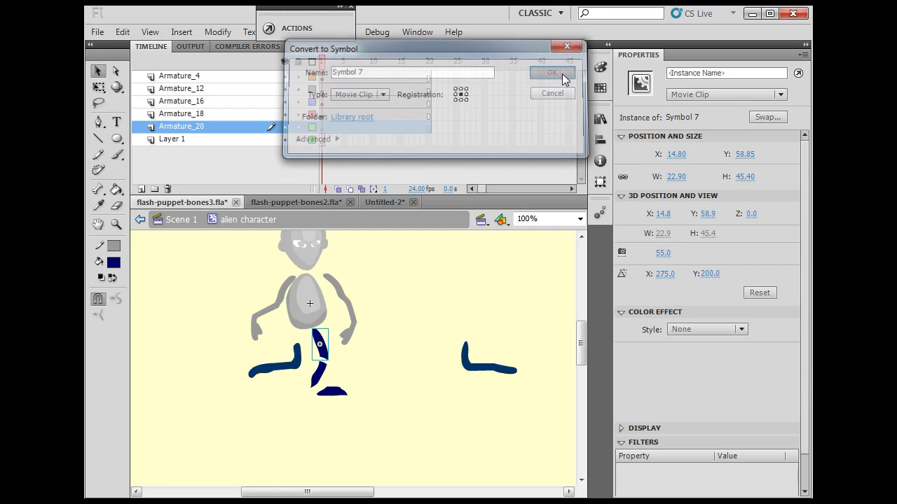
{"action": "left_click", "coordinate": [320, 378]}
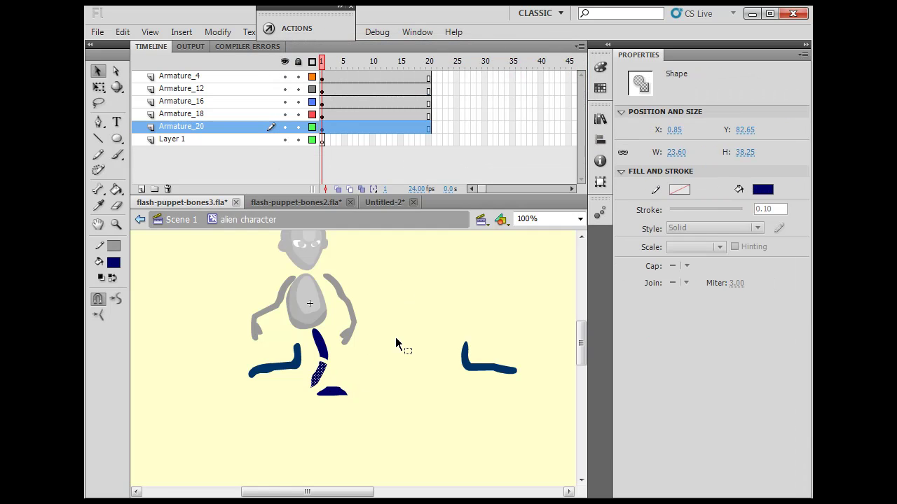
{"action": "key", "text": "F8"}
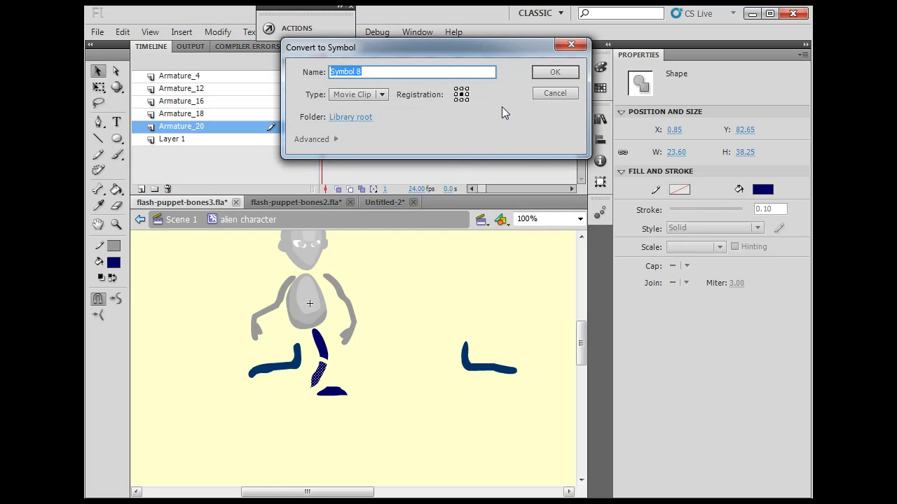
{"action": "left_click", "coordinate": [550, 73]}
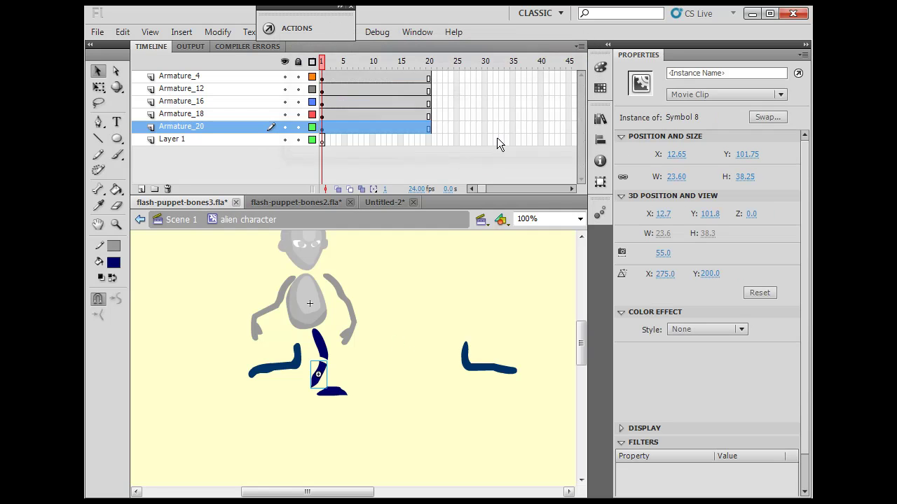
- Convert the foot into movie clip Symbol 9 via Modify > Convert to Symbol
{"action": "left_click", "coordinate": [217, 31]}
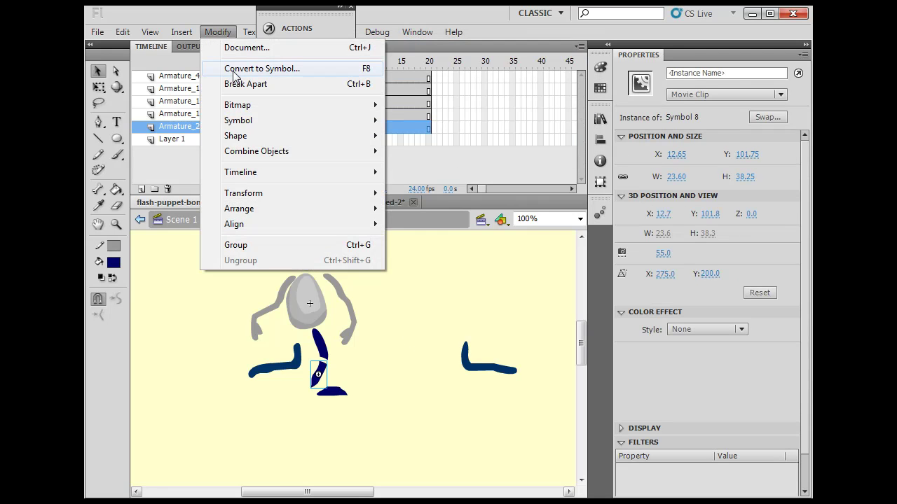
{"action": "left_click", "coordinate": [203, 21]}
{"action": "left_click", "coordinate": [341, 390]}
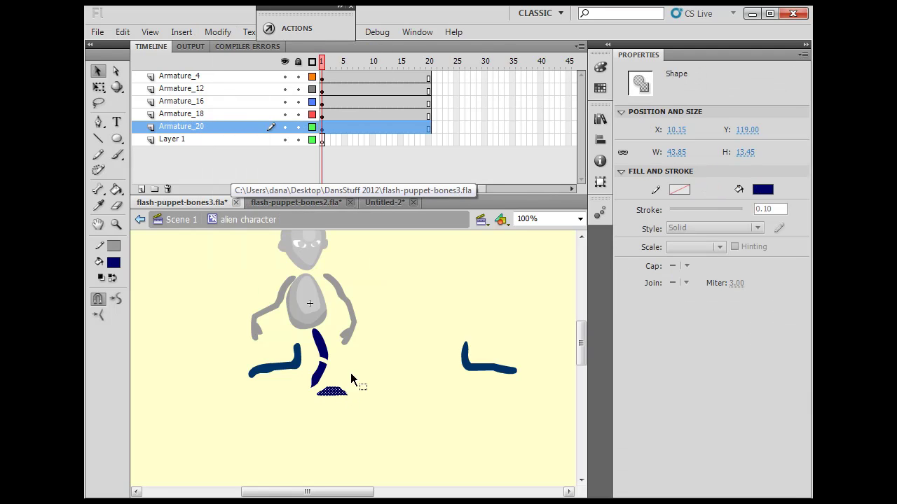
{"action": "left_click", "coordinate": [217, 31]}
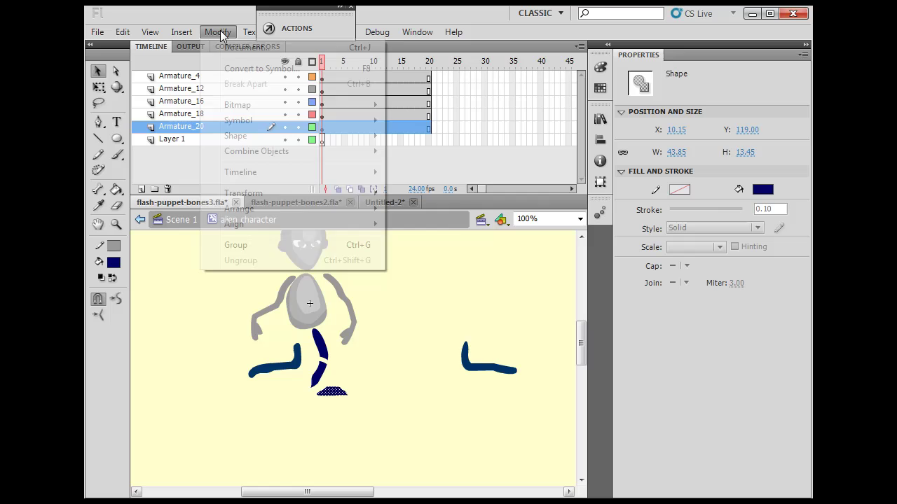
{"action": "left_click", "coordinate": [240, 69]}
{"action": "left_click", "coordinate": [564, 77]}
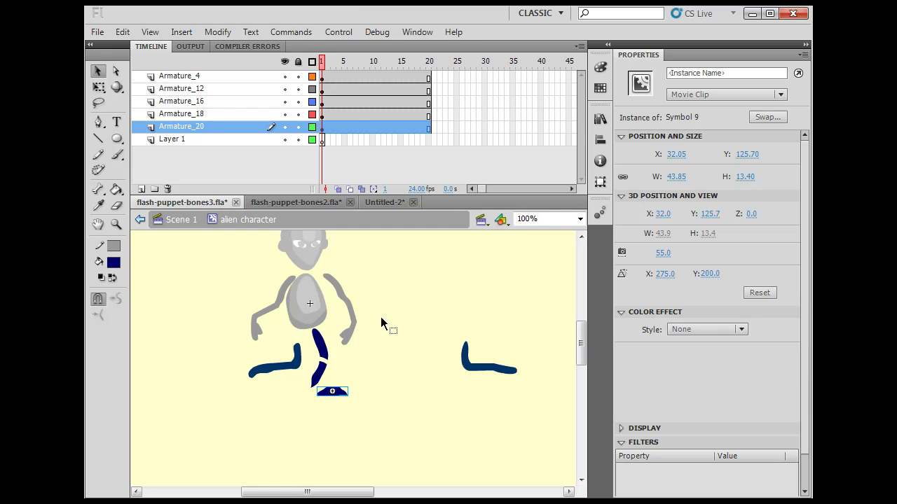
{"action": "left_click", "coordinate": [321, 346]}
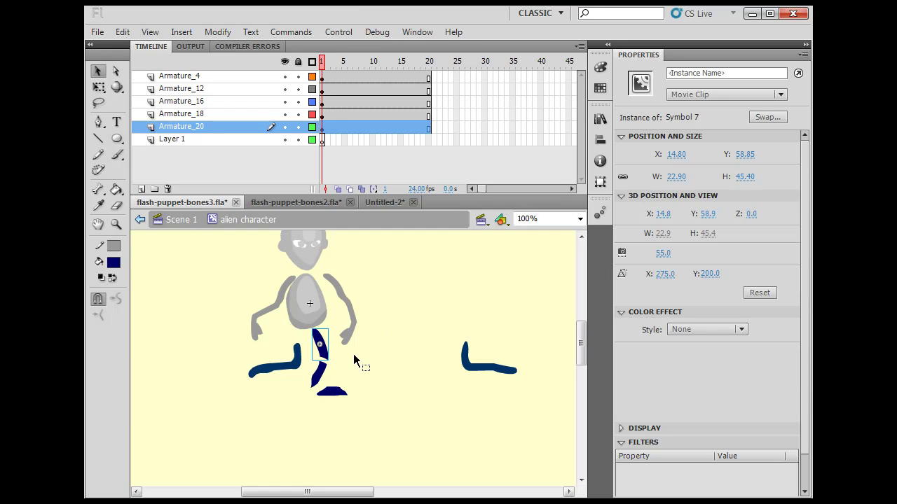
{"action": "left_click", "coordinate": [96, 33]}
{"action": "left_click", "coordinate": [143, 280]}
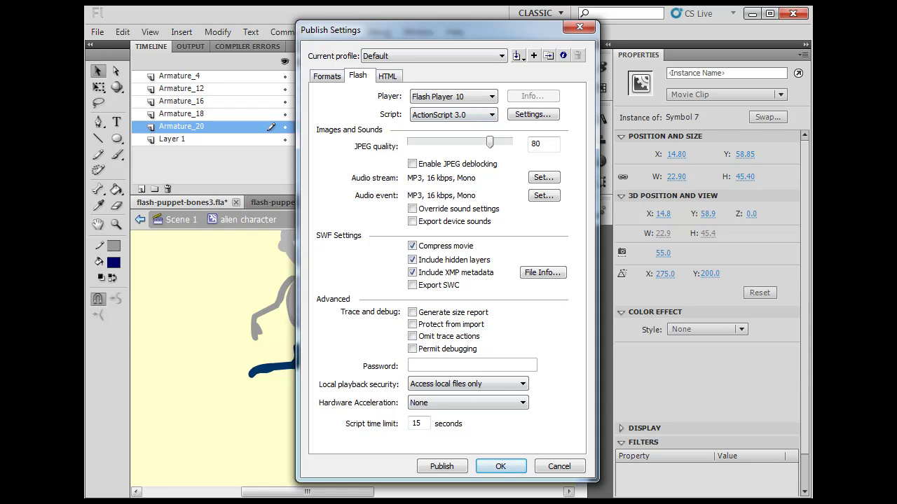
{"action": "left_click", "coordinate": [501, 467]}
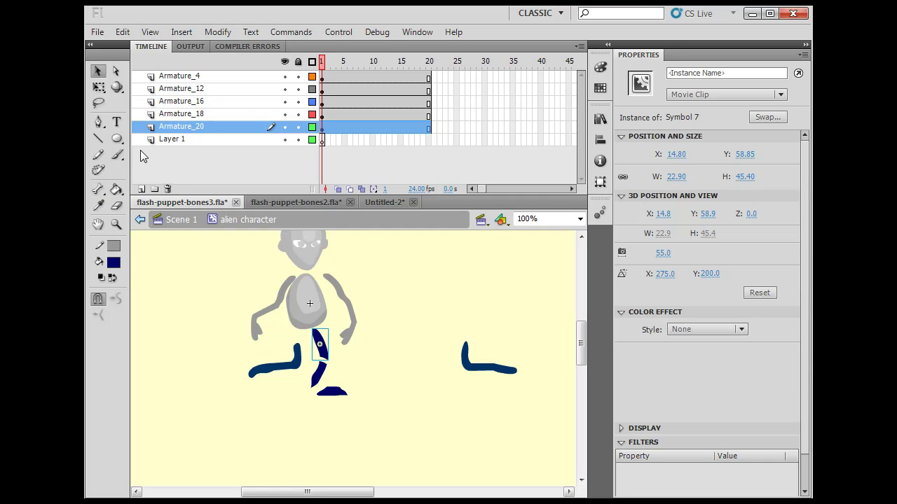
{"action": "left_click", "coordinate": [98, 32]}
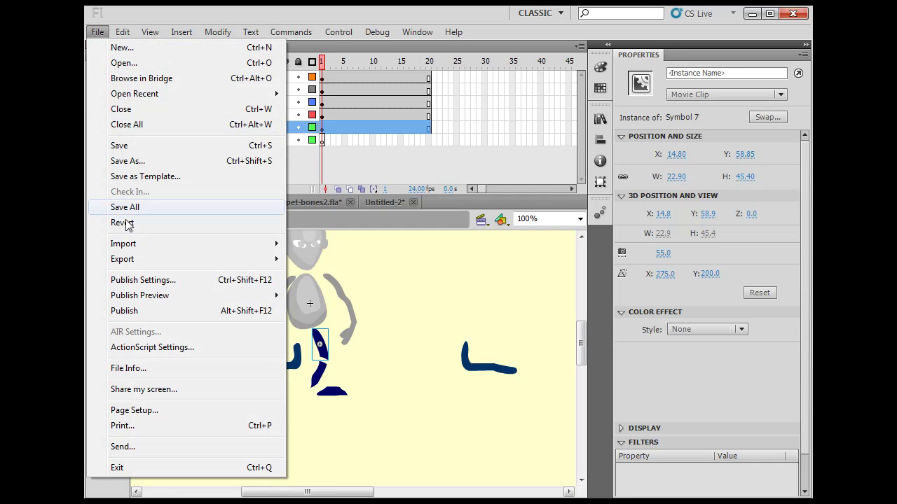
{"action": "left_click", "coordinate": [137, 280]}
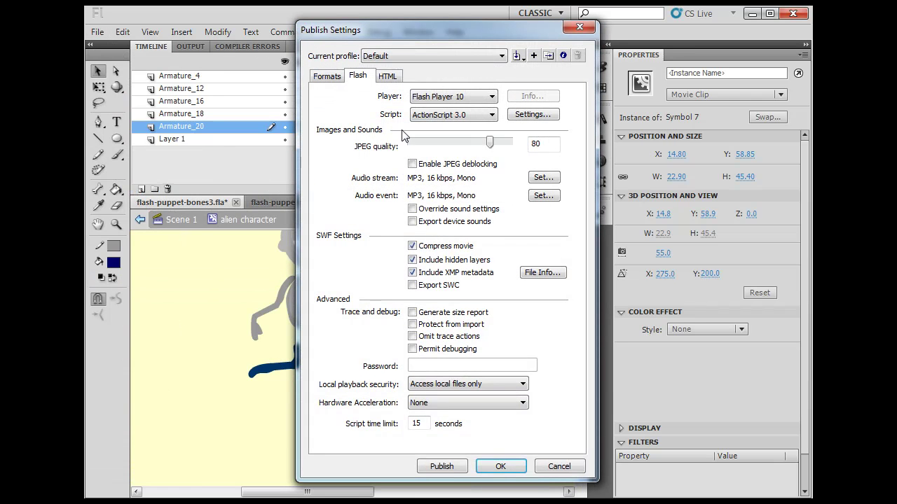
{"action": "left_click", "coordinate": [327, 76]}
{"action": "left_click", "coordinate": [356, 77]}
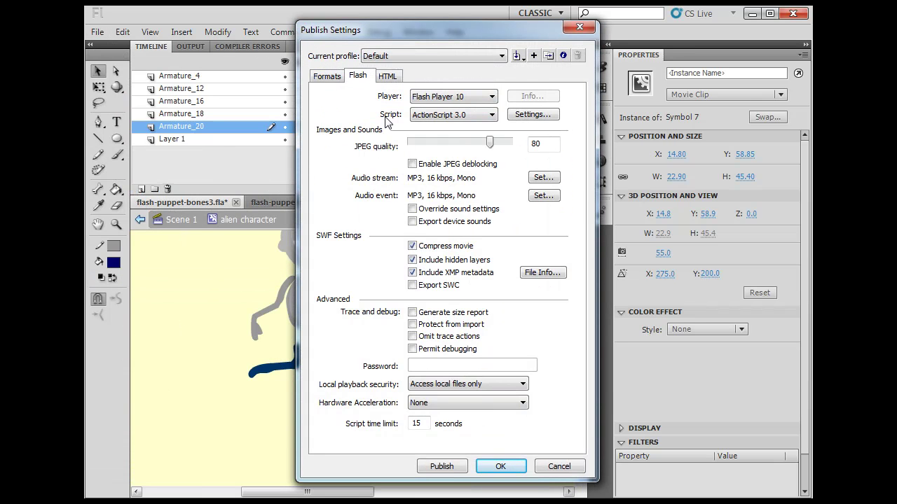
{"action": "left_click", "coordinate": [456, 118]}
{"action": "left_click", "coordinate": [459, 119]}
{"action": "left_click", "coordinate": [500, 467]}
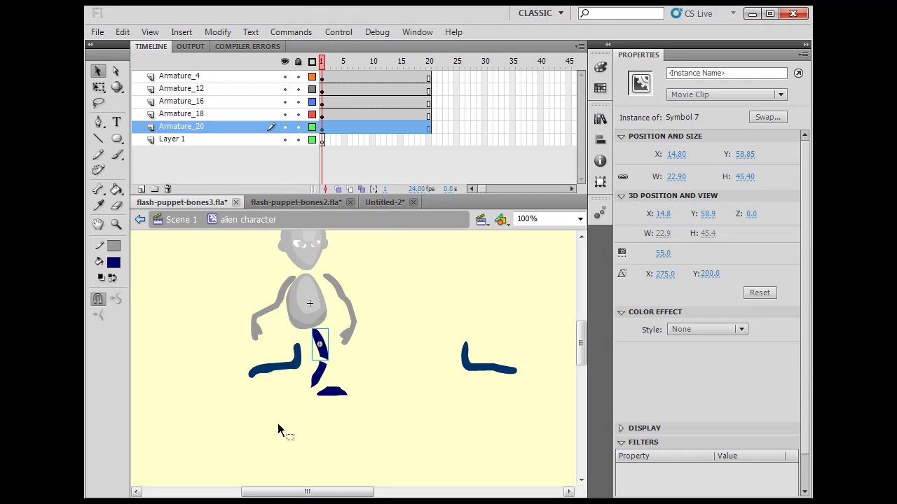
{"action": "left_click", "coordinate": [348, 379]}
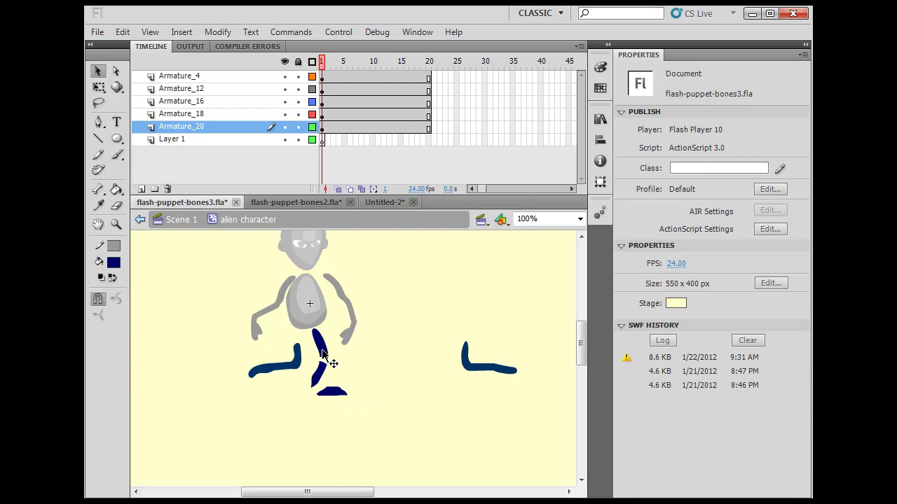
- Drag the shin under the thigh and nudge the foot up-right to join the leg
{"action": "left_click_drag", "start_coordinate": [322, 354], "coordinate": [323, 382]}
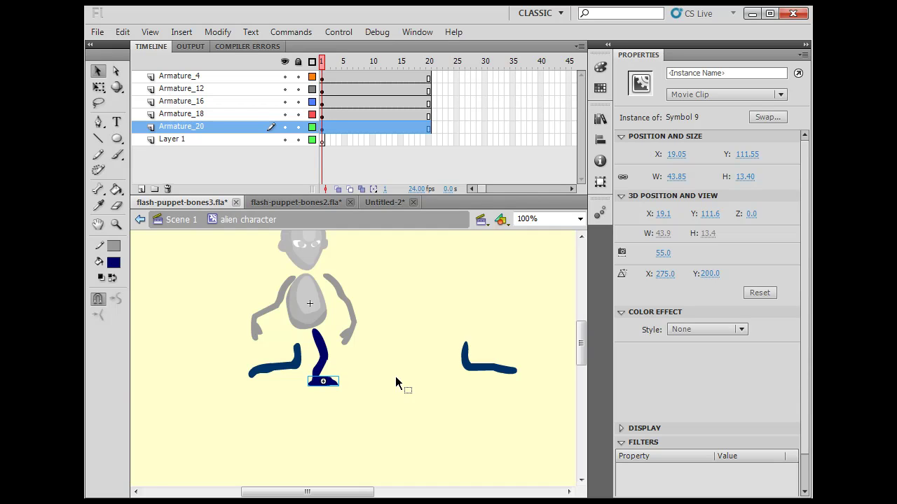
{"action": "key", "text": "Right"}
{"action": "key", "text": "Right"}
{"action": "key", "text": "Up"}
{"action": "key", "text": "Up"}
{"action": "key", "text": "Up"}
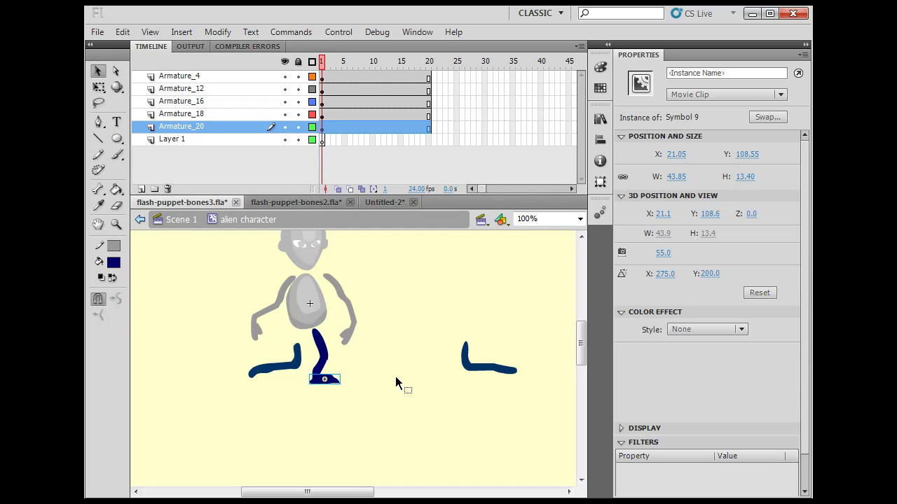
{"action": "left_click", "coordinate": [390, 380]}
{"action": "left_click", "coordinate": [321, 340]}
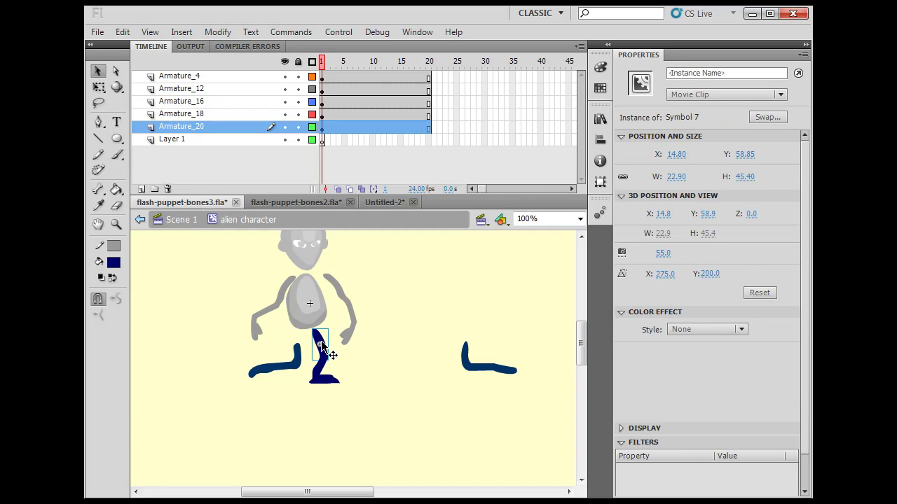
- Zoom in to 400% on the reassembled leg
{"action": "left_click", "coordinate": [116, 224]}
{"action": "left_click", "coordinate": [334, 374]}
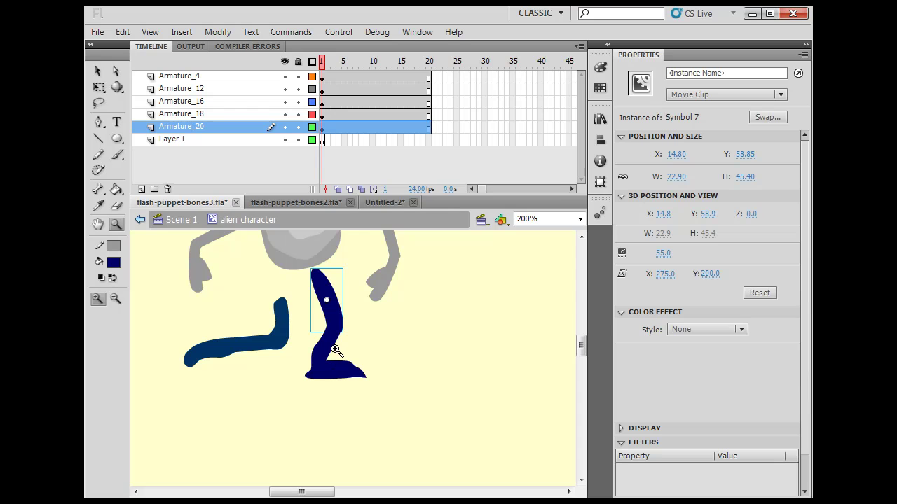
{"action": "left_click", "coordinate": [336, 349]}
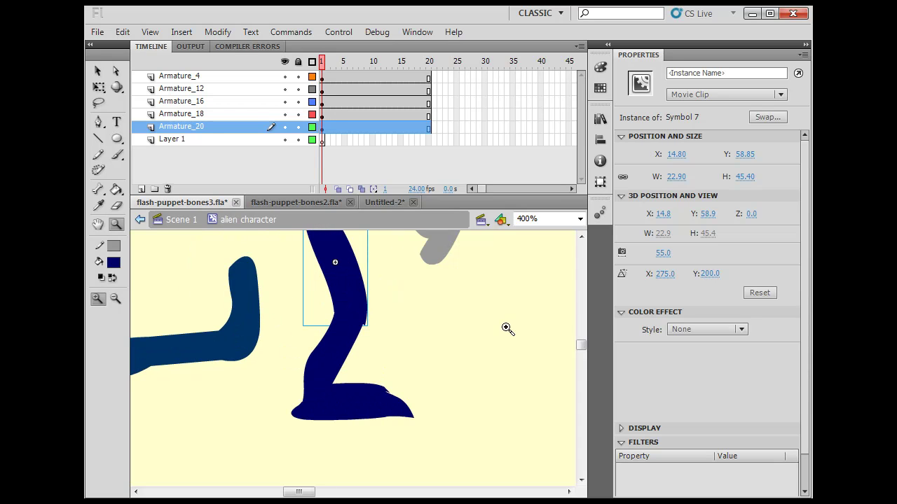
{"action": "scroll", "coordinate": [581, 350], "scroll_direction": "up", "scroll_amount": 1}
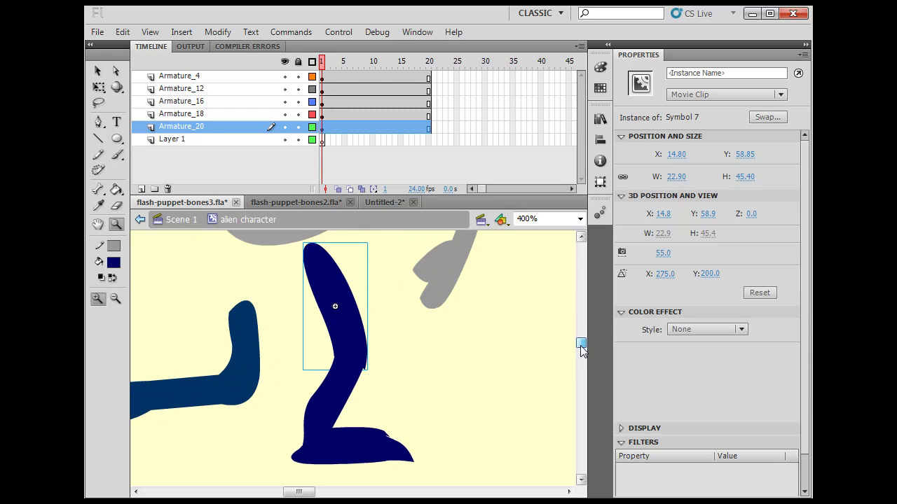
- Draw IK bones from hip to knee to ankle, then drag the foot to bend the knee
{"action": "left_click", "coordinate": [100, 193]}
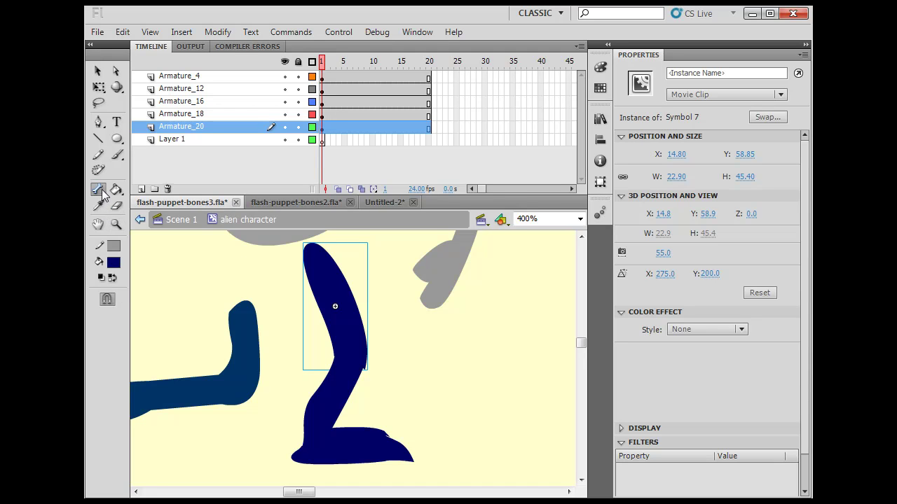
{"action": "left_click_drag", "start_coordinate": [316, 258], "coordinate": [312, 454]}
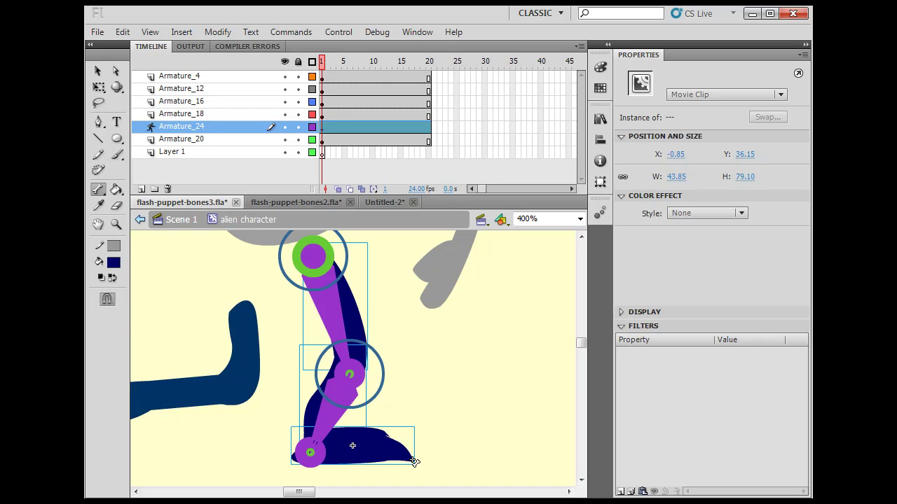
{"action": "left_click", "coordinate": [98, 71]}
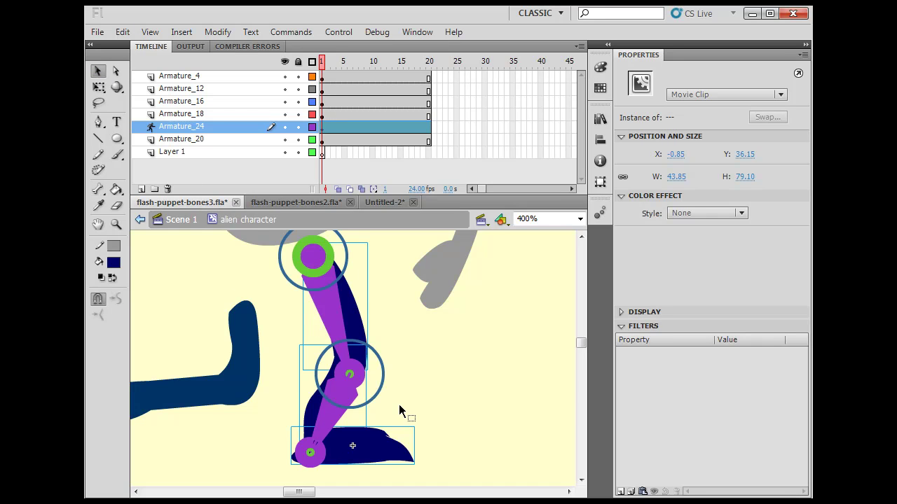
{"action": "left_click_drag", "start_coordinate": [396, 457], "coordinate": [307, 484]}
{"action": "left_click_drag", "start_coordinate": [396, 432], "coordinate": [419, 424]}
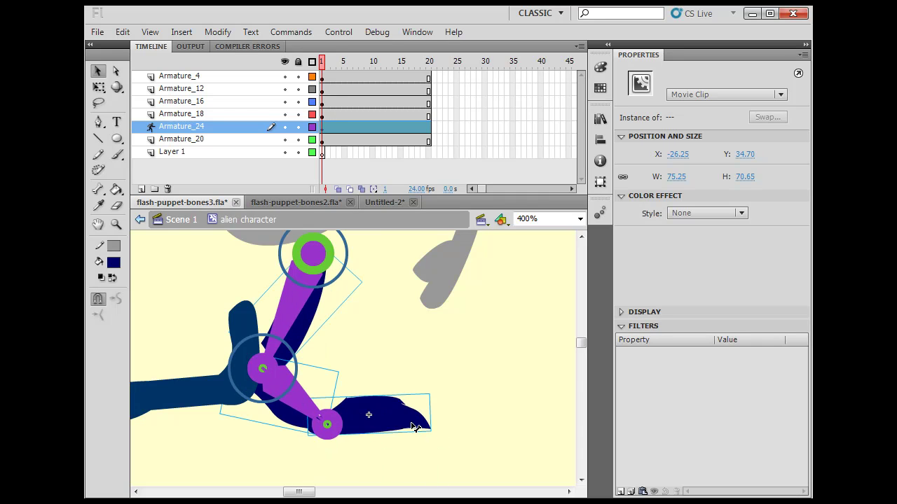
{"action": "left_click_drag", "start_coordinate": [338, 427], "coordinate": [317, 446]}
{"action": "left_click_drag", "start_coordinate": [412, 467], "coordinate": [410, 447]}
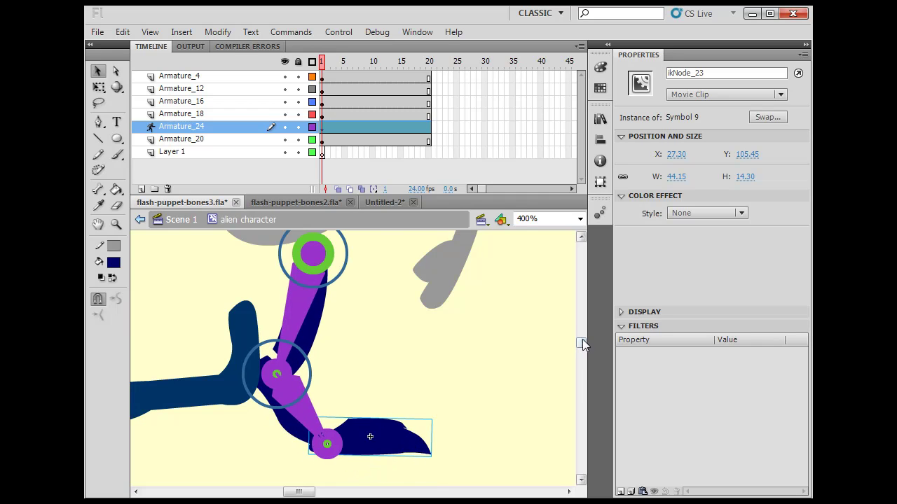
{"action": "left_click_drag", "start_coordinate": [581, 341], "coordinate": [582, 344]}
- Draw a small red-filled circle on Layer 1 just below the foot
{"action": "left_click", "coordinate": [116, 138]}
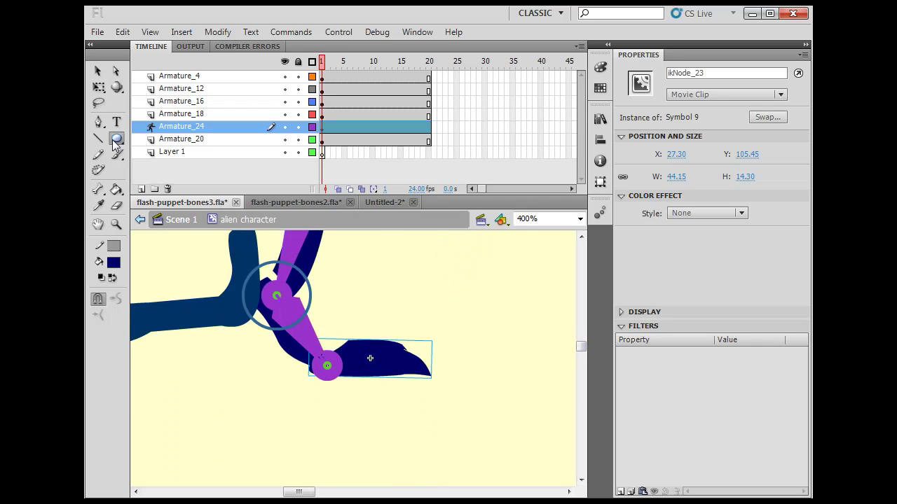
{"action": "left_click", "coordinate": [113, 266]}
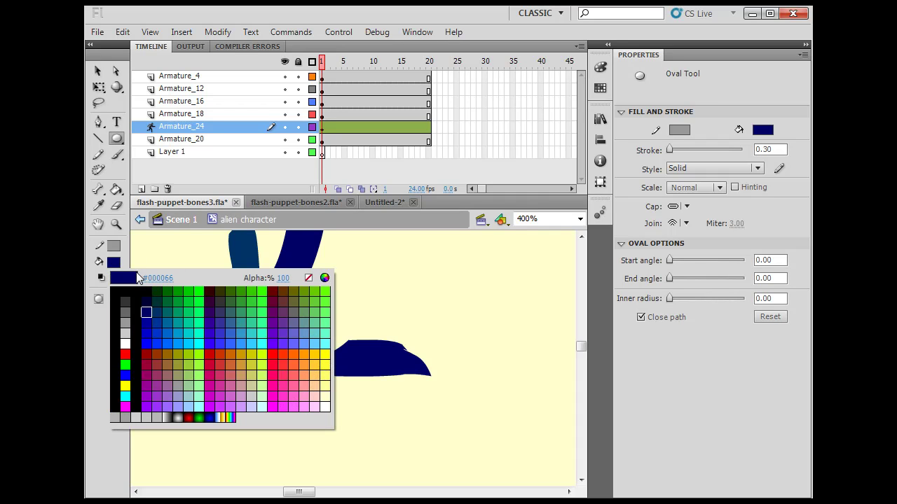
{"action": "left_click", "coordinate": [126, 351]}
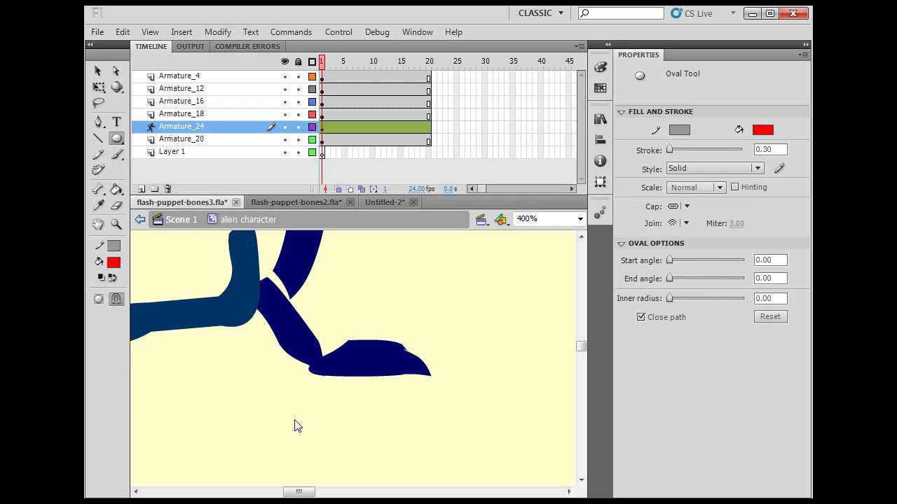
{"action": "left_click", "coordinate": [329, 391]}
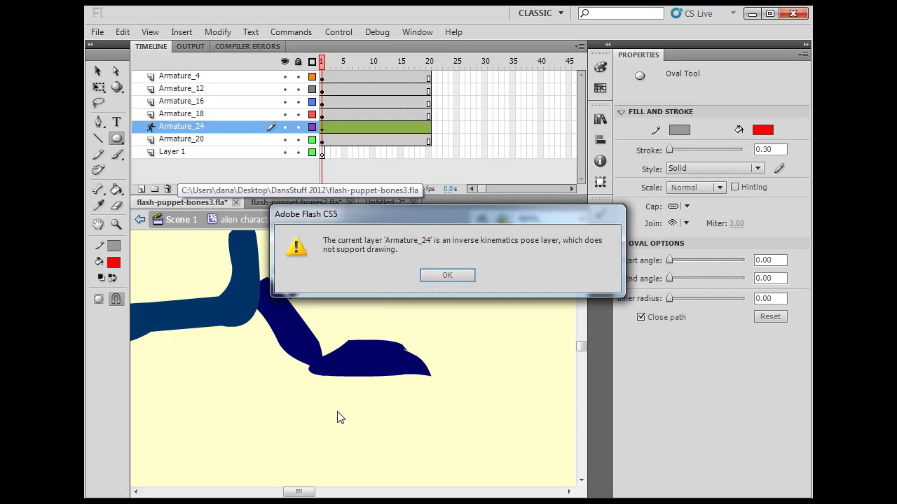
{"action": "left_click", "coordinate": [449, 270]}
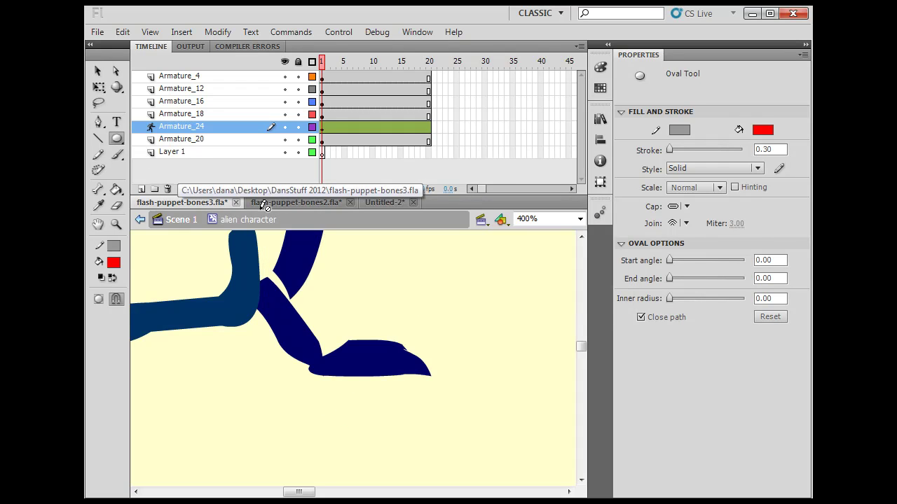
{"action": "left_click", "coordinate": [186, 153]}
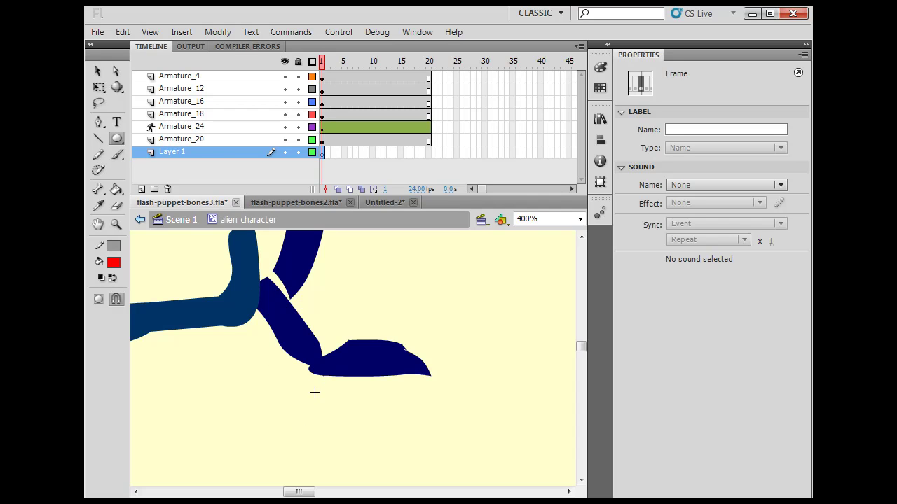
{"action": "left_click_drag", "start_coordinate": [315, 393], "coordinate": [337, 413]}
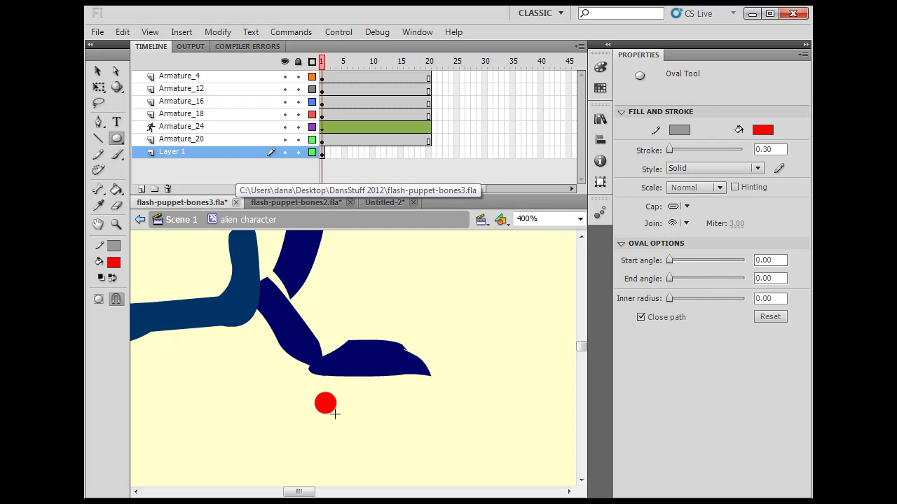
- Select the circle's red fill and convert it to movie clip Symbol 10
{"action": "key", "text": "v"}
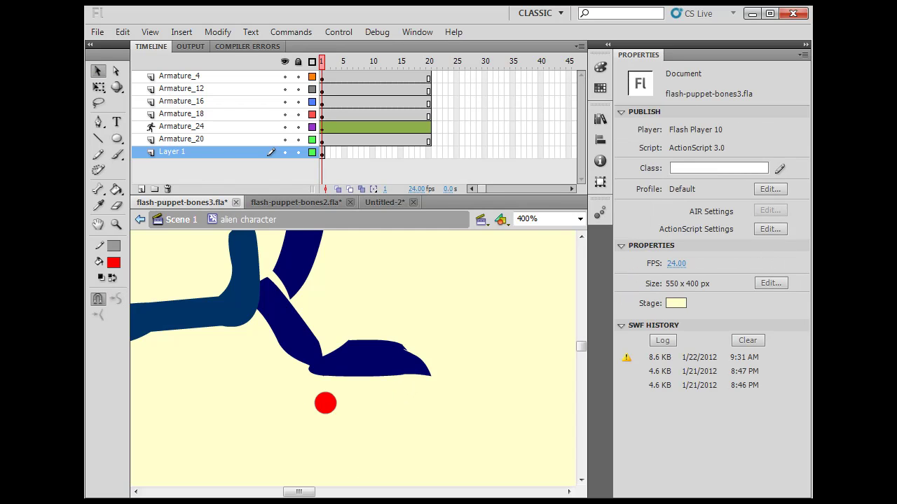
{"action": "left_click", "coordinate": [327, 405]}
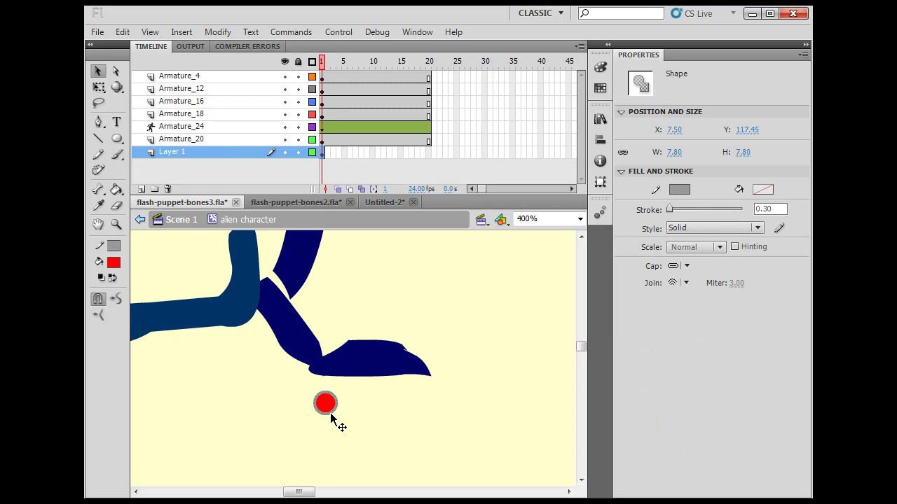
{"action": "left_click", "coordinate": [331, 418]}
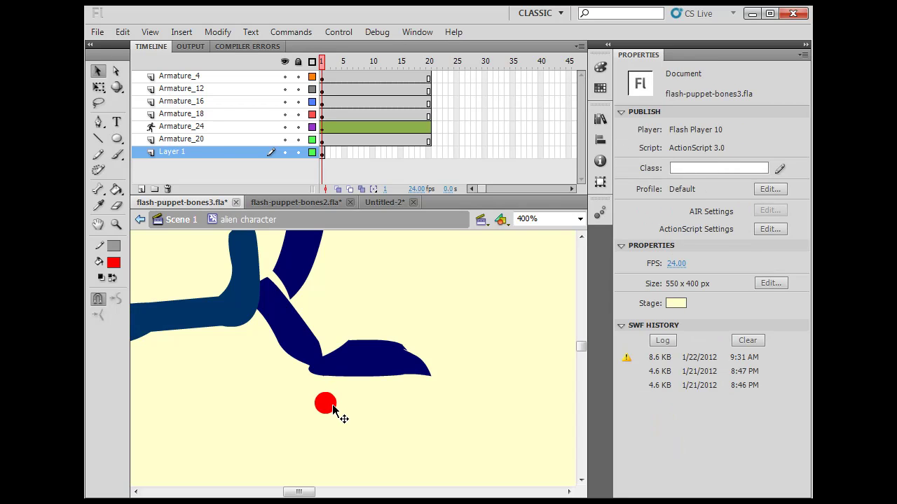
{"action": "left_click", "coordinate": [333, 412]}
{"action": "key", "text": "F8"}
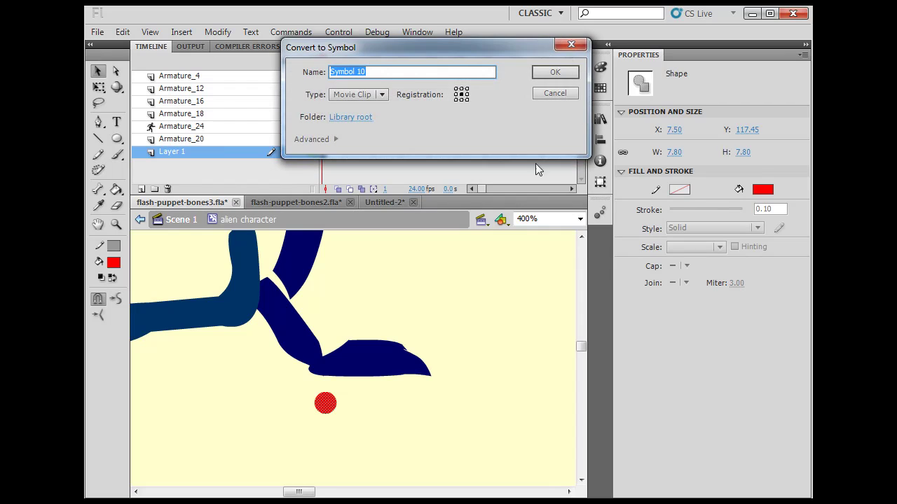
{"action": "left_click", "coordinate": [568, 72]}
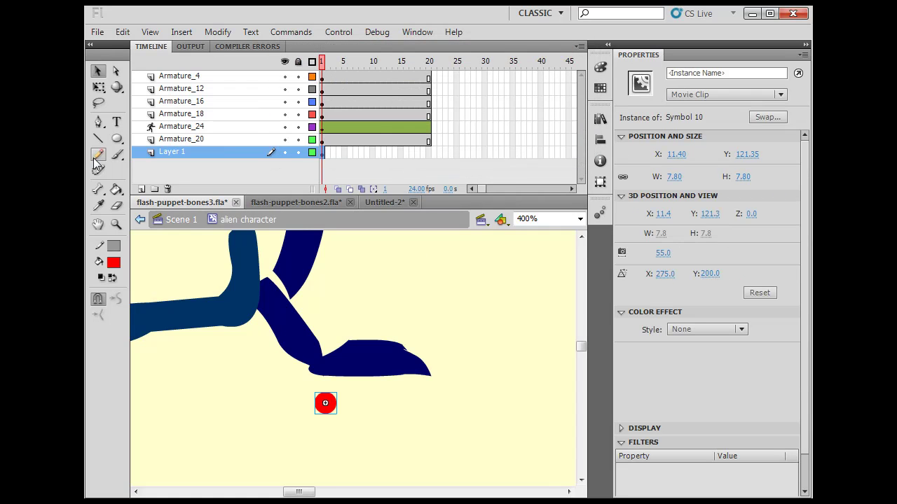
- Add a bone from the leg's end joint to the red circle, letting the leg hang down
{"action": "left_click", "coordinate": [99, 189]}
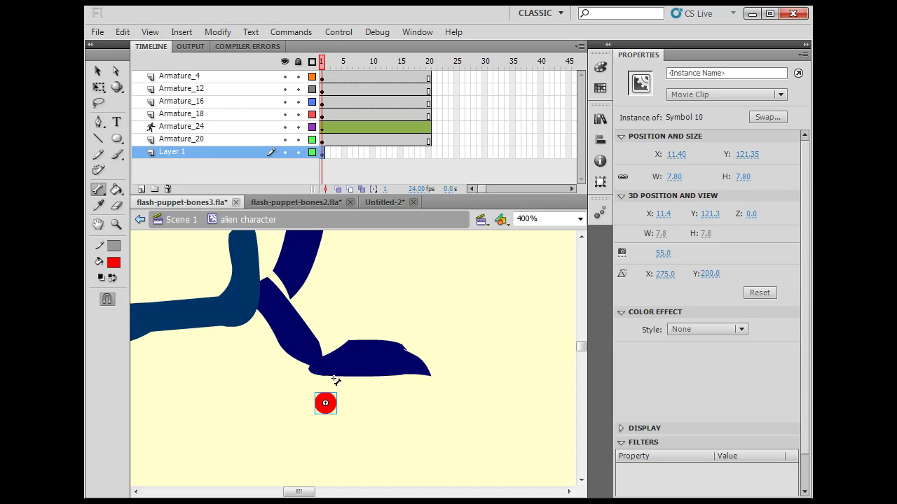
{"action": "left_click_drag", "start_coordinate": [323, 367], "coordinate": [324, 403]}
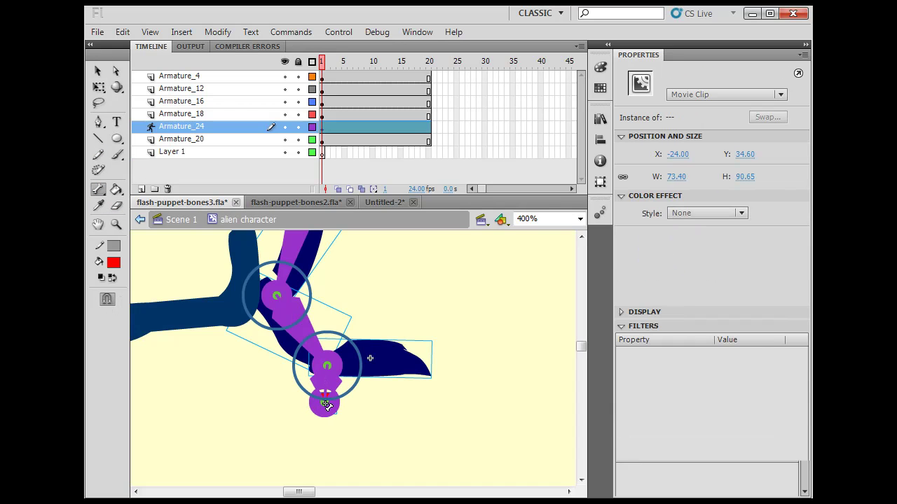
{"action": "left_click", "coordinate": [98, 71]}
{"action": "left_click_drag", "start_coordinate": [324, 403], "coordinate": [316, 461]}
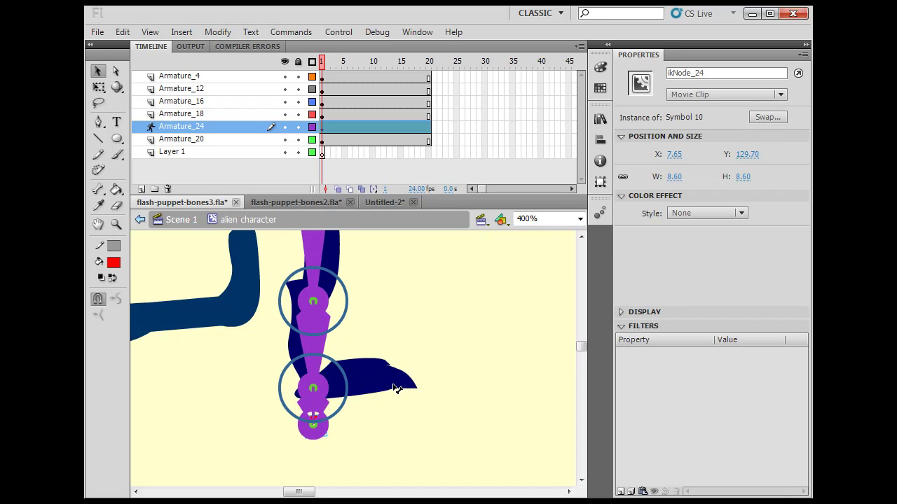
- Test the extended rig by dragging the foot and circle, then zoom out to the whole body
{"action": "left_click_drag", "start_coordinate": [394, 390], "coordinate": [400, 395]}
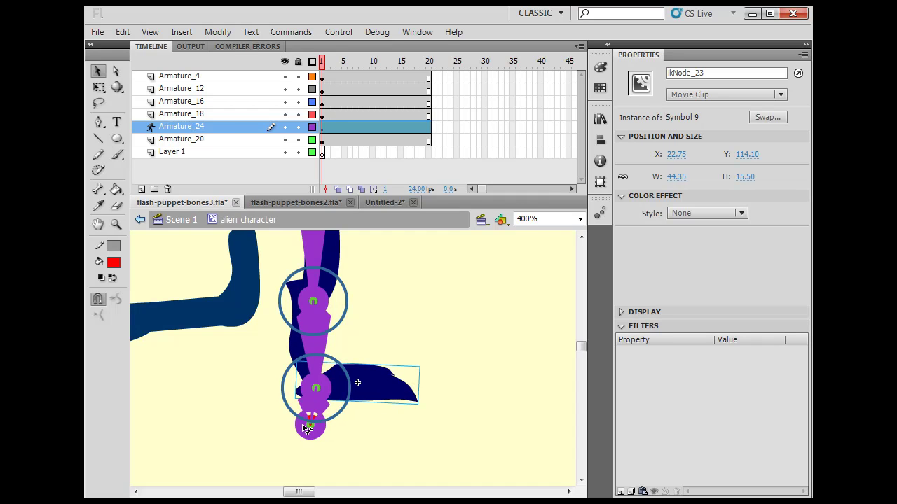
{"action": "left_click_drag", "start_coordinate": [305, 429], "coordinate": [366, 445]}
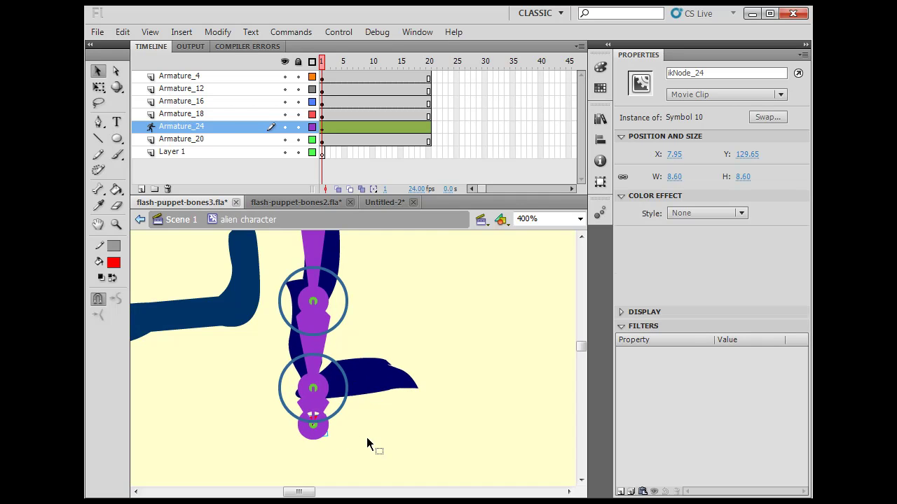
{"action": "left_click", "coordinate": [367, 440]}
{"action": "left_click_drag", "start_coordinate": [410, 392], "coordinate": [408, 397]}
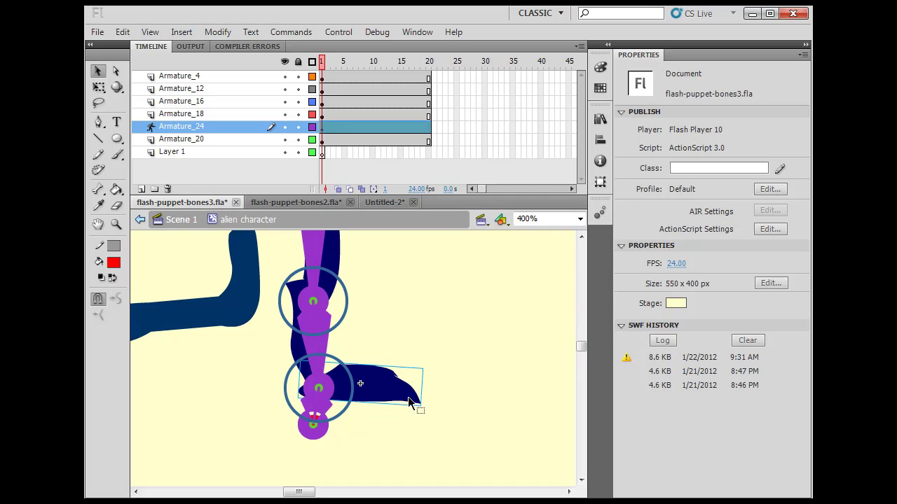
{"action": "left_click", "coordinate": [452, 376]}
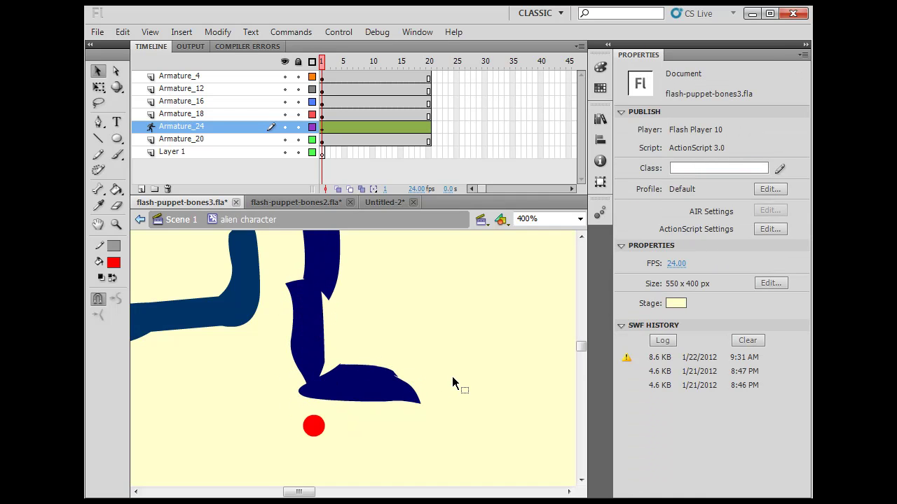
{"action": "key", "text": "ctrl+minus"}
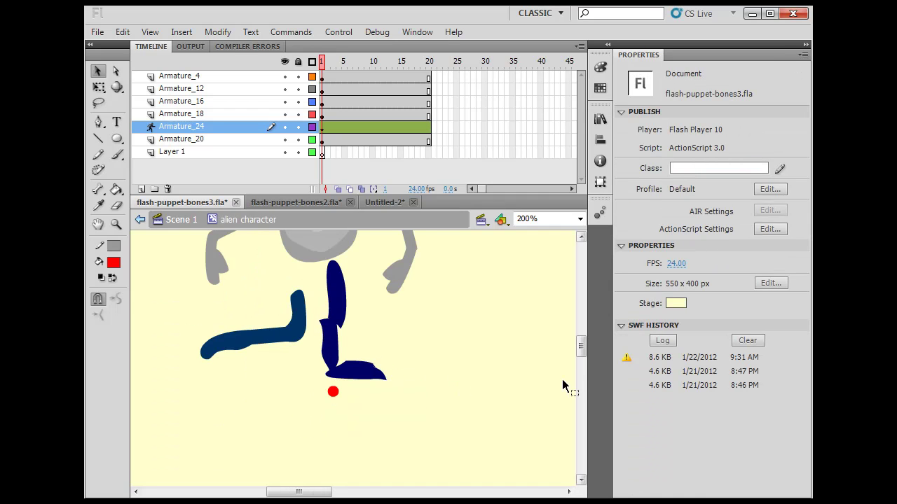
{"action": "mouse_move", "coordinate": [580, 347]}
{"action": "left_mouse_down"}
{"action": "mouse_move", "coordinate": [581, 325]}
{"action": "mouse_move", "coordinate": [581, 349]}
{"action": "left_mouse_up"}
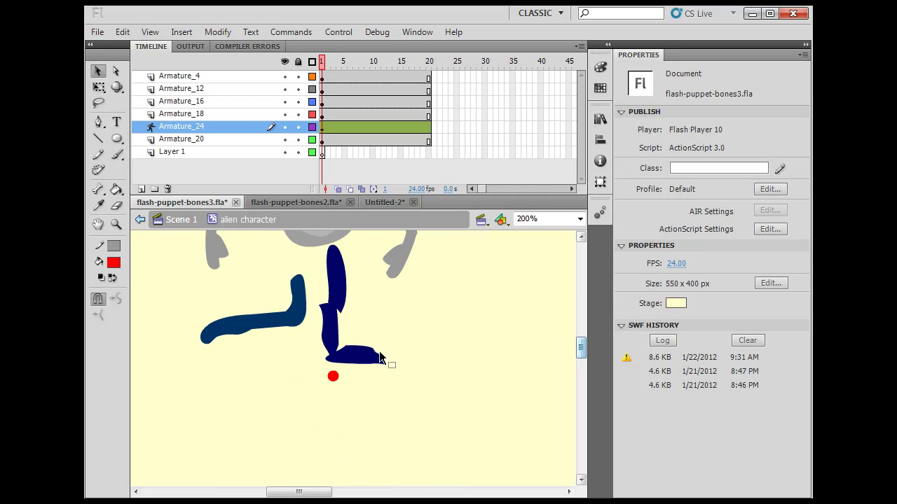
- Inside Symbol 10, set the circle's fill colour to none, then return to alien character
{"action": "double_click", "coordinate": [334, 376]}
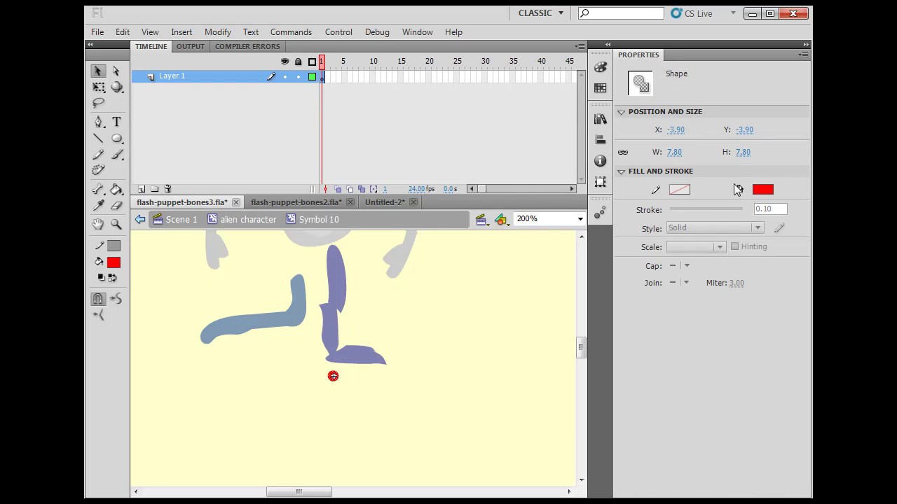
{"action": "left_click", "coordinate": [759, 189]}
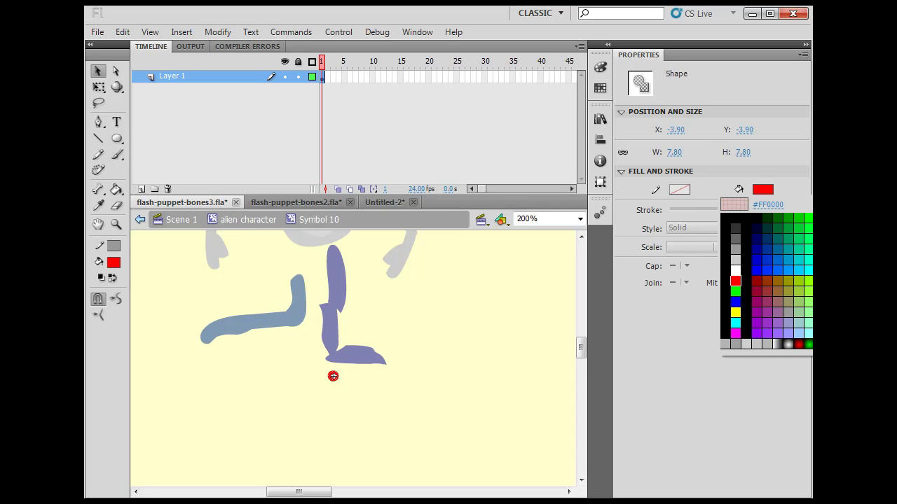
{"action": "left_click", "coordinate": [809, 204]}
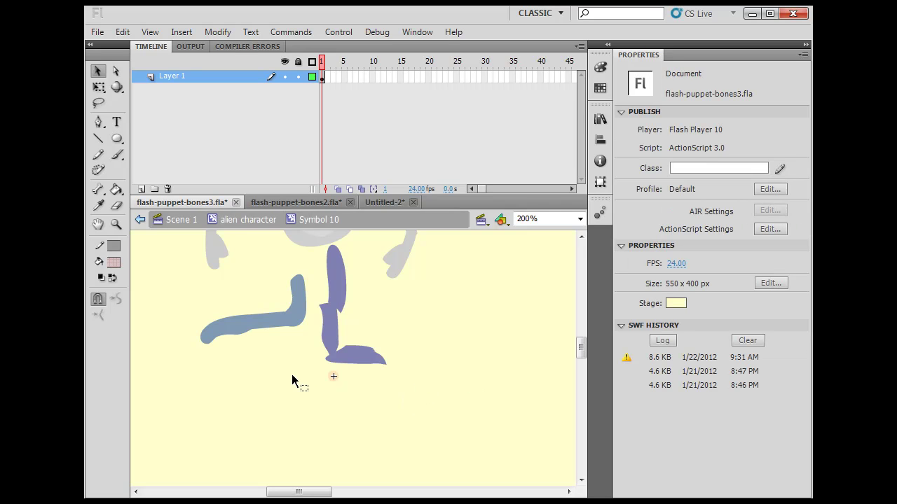
{"action": "double_click", "coordinate": [332, 376]}
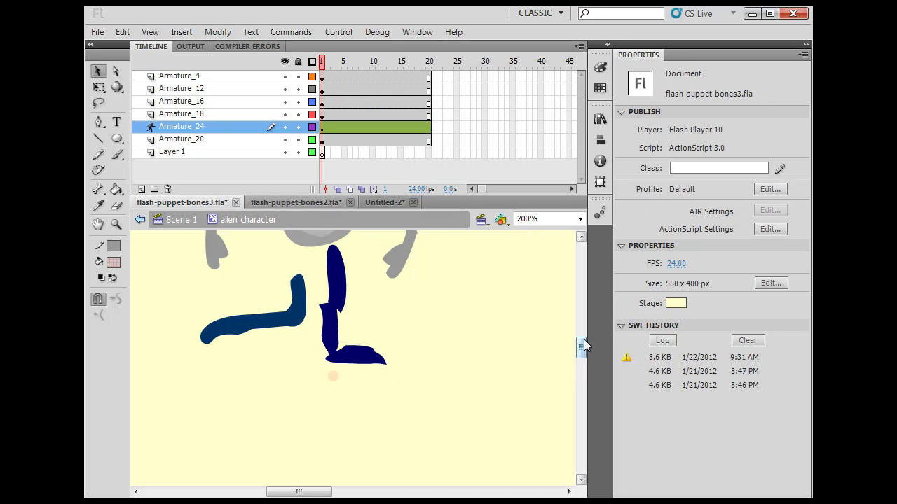
- Swing the rigged leg and drag the foot and thigh into several test poses
{"action": "left_click_drag", "start_coordinate": [581, 347], "coordinate": [582, 341]}
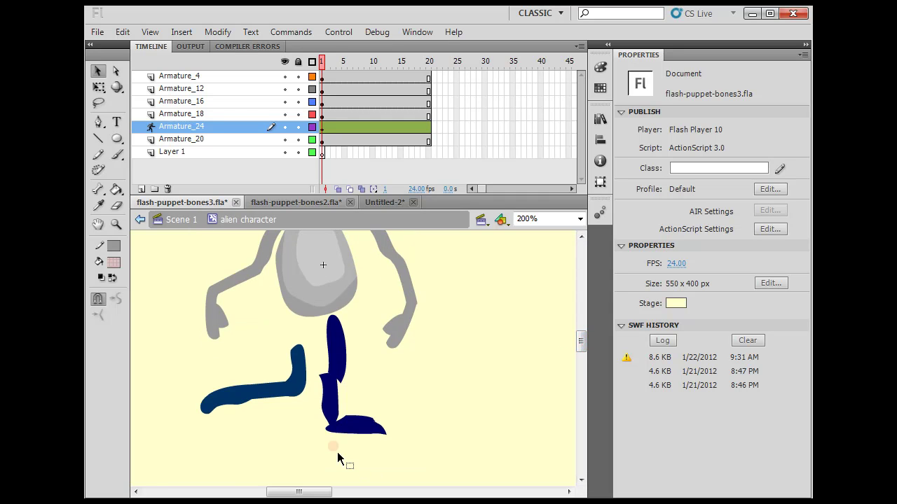
{"action": "left_click_drag", "start_coordinate": [333, 453], "coordinate": [411, 465]}
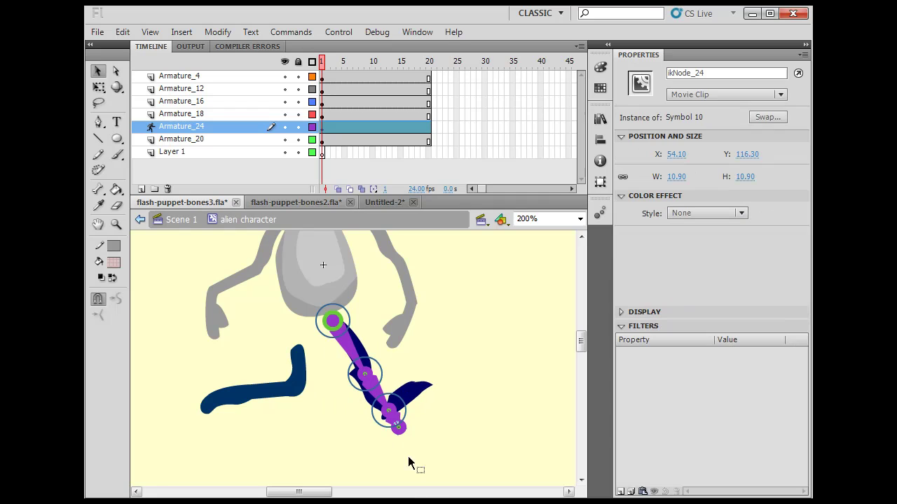
{"action": "left_click_drag", "start_coordinate": [423, 390], "coordinate": [379, 369]}
{"action": "left_click", "coordinate": [378, 370]}
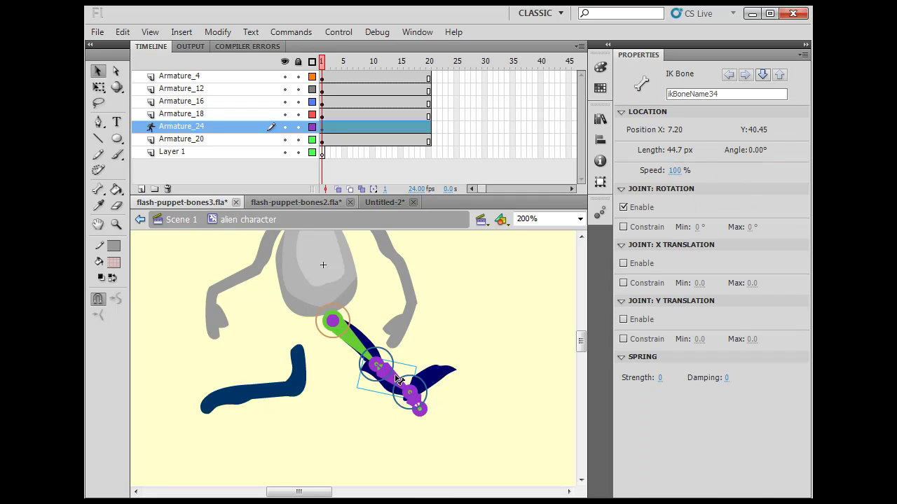
{"action": "left_click_drag", "start_coordinate": [419, 402], "coordinate": [390, 408]}
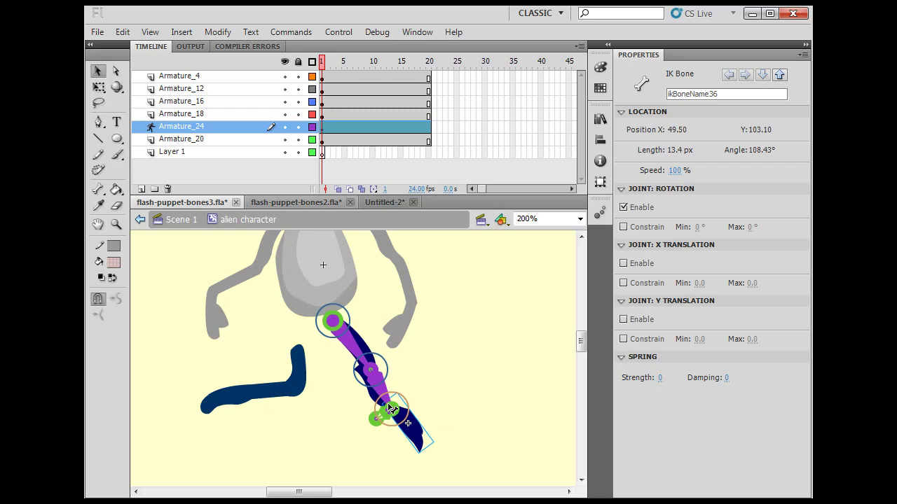
{"action": "left_click_drag", "start_coordinate": [370, 356], "coordinate": [384, 345]}
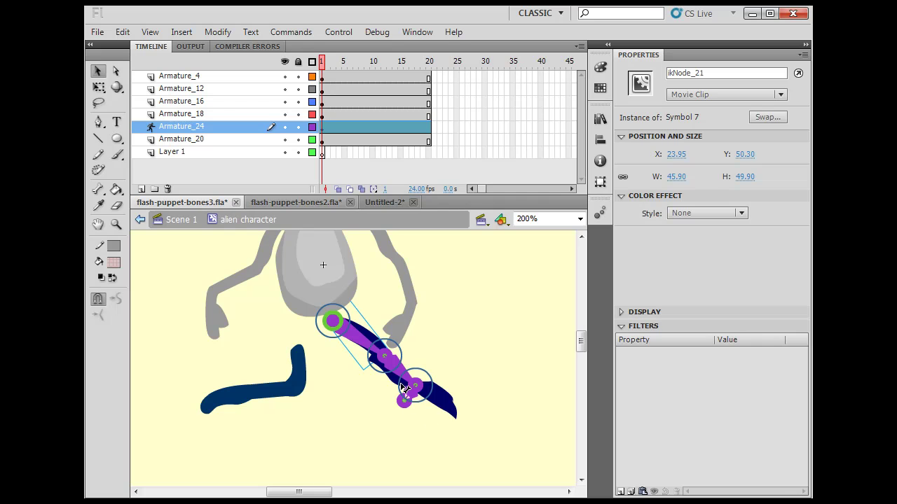
- Re-pose the leg from hanging straight down to raised and stretched out to the right
{"action": "left_click_drag", "start_coordinate": [399, 387], "coordinate": [375, 396]}
{"action": "left_click_drag", "start_coordinate": [400, 451], "coordinate": [420, 400]}
{"action": "left_click", "coordinate": [419, 401]}
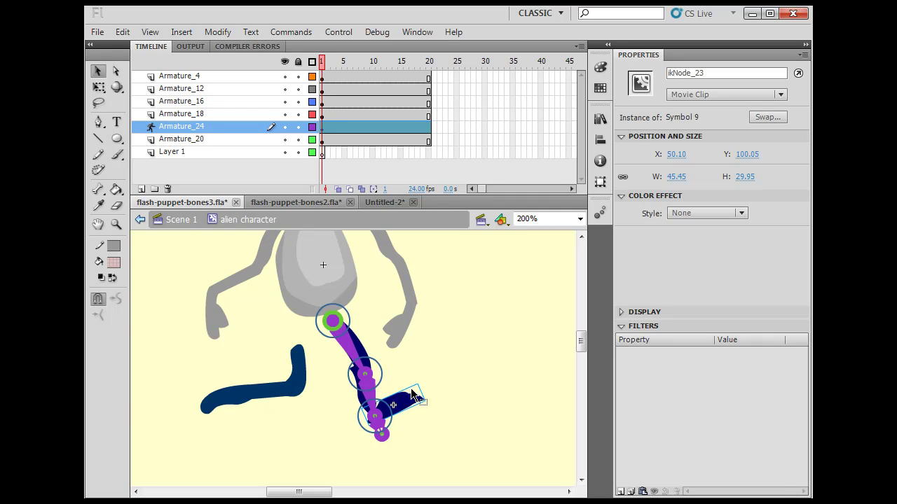
{"action": "left_click_drag", "start_coordinate": [353, 337], "coordinate": [338, 373]}
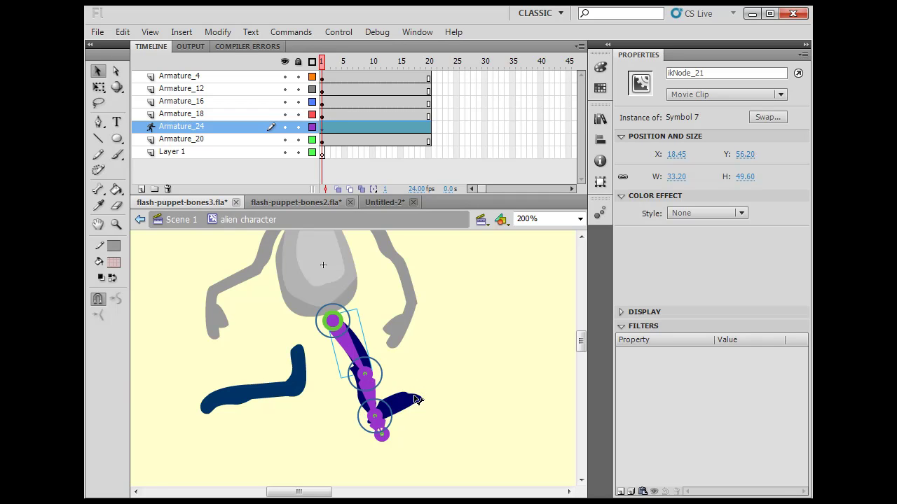
{"action": "left_click_drag", "start_coordinate": [418, 404], "coordinate": [397, 359]}
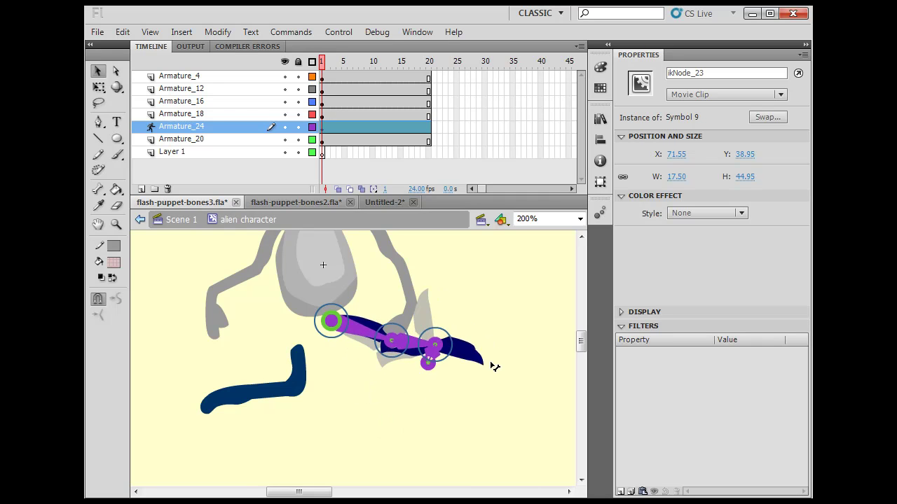